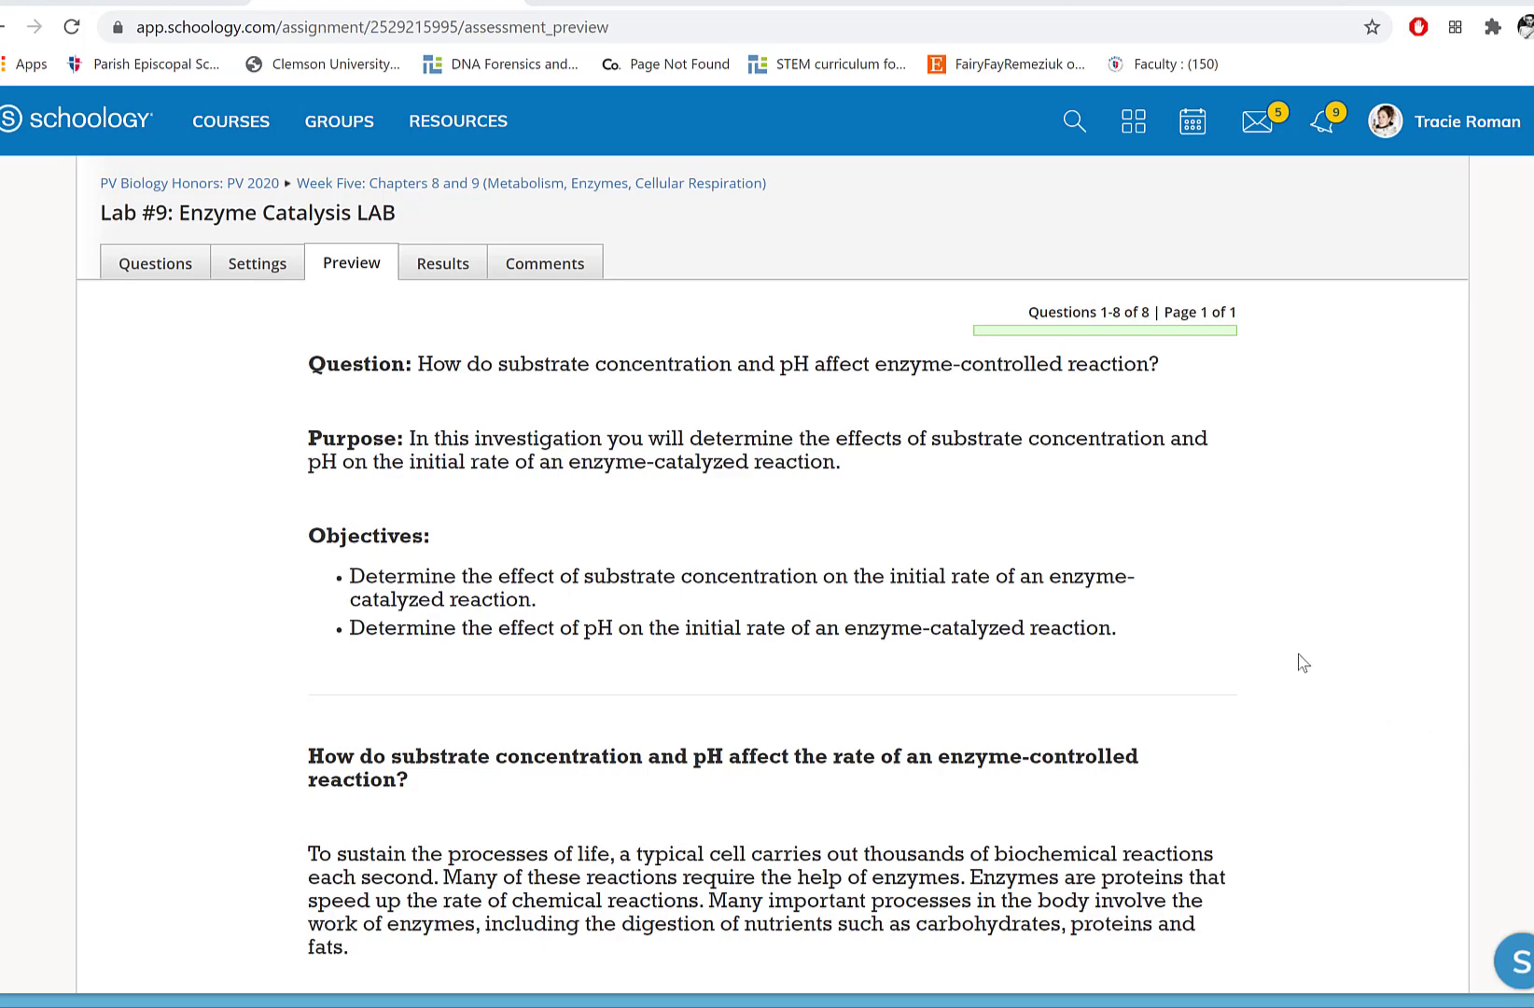
- Scroll past the lab introduction and Questions 1–4 to Question 5's data-table upload prompt
scroll(1304, 662, down, 4)
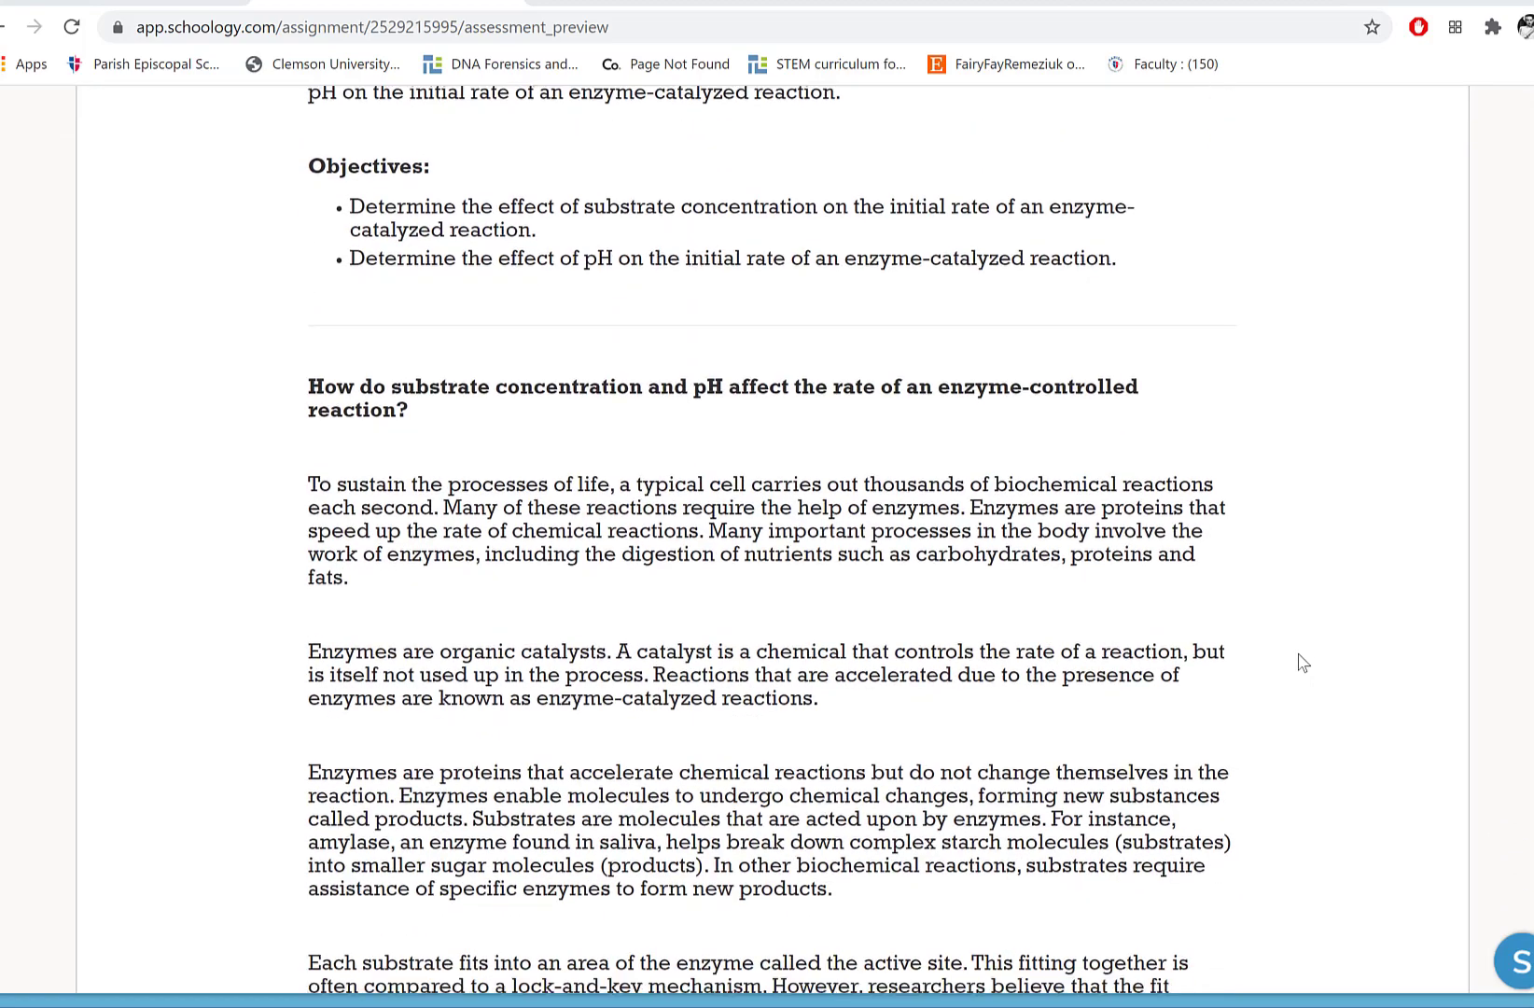
scroll(1304, 662, down, 8)
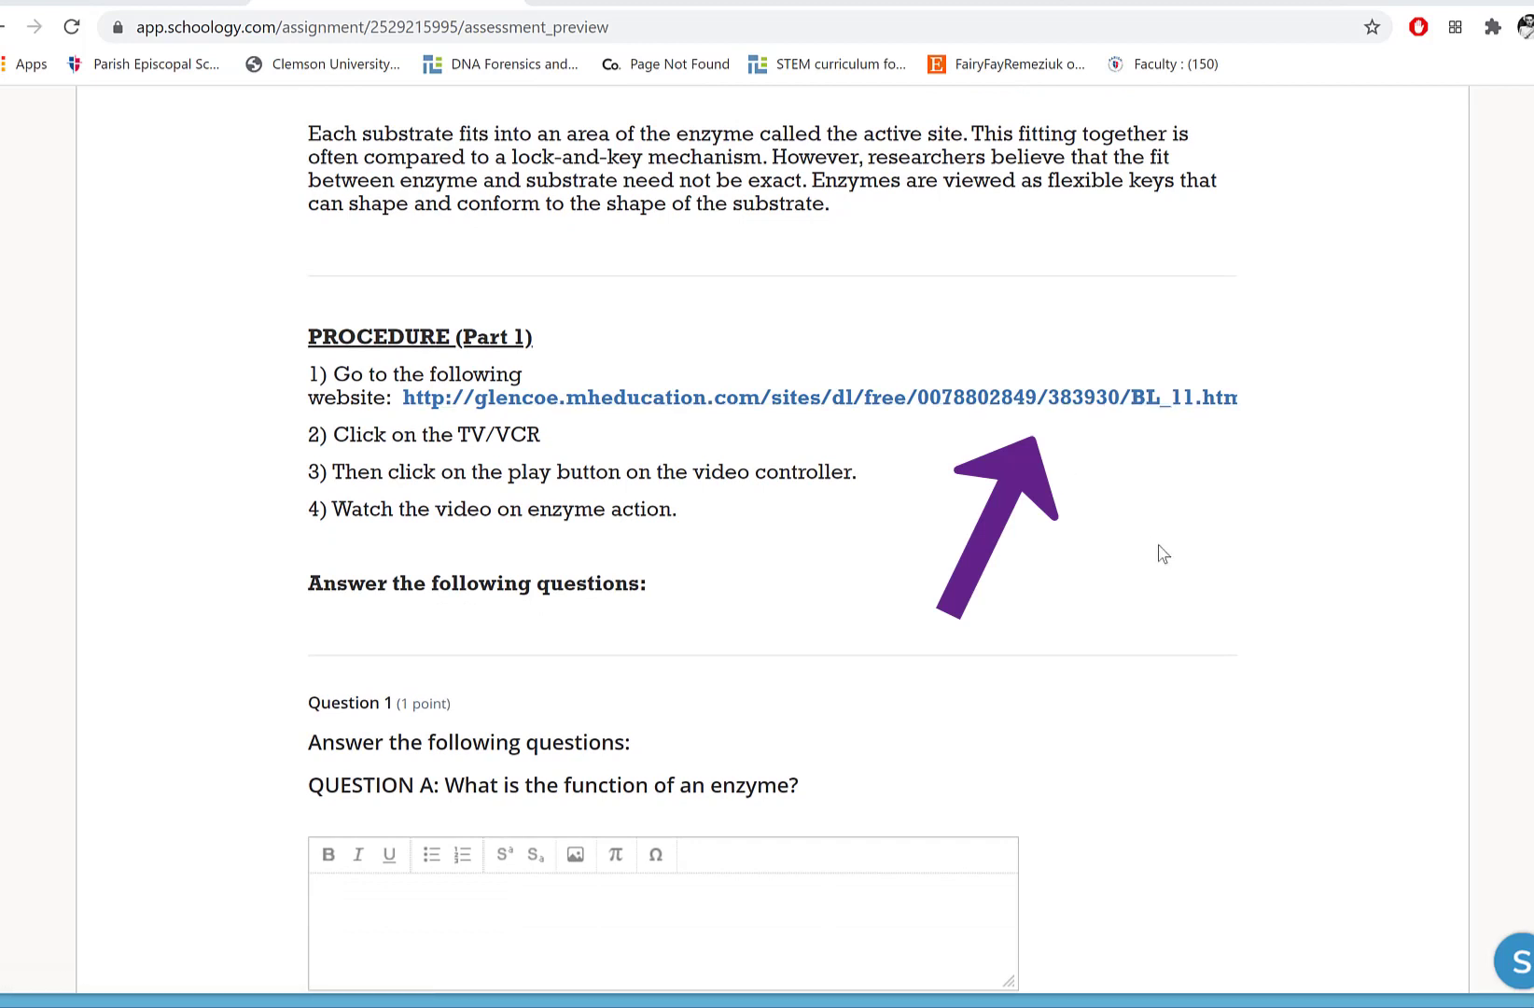
scroll(1163, 553, down, 5)
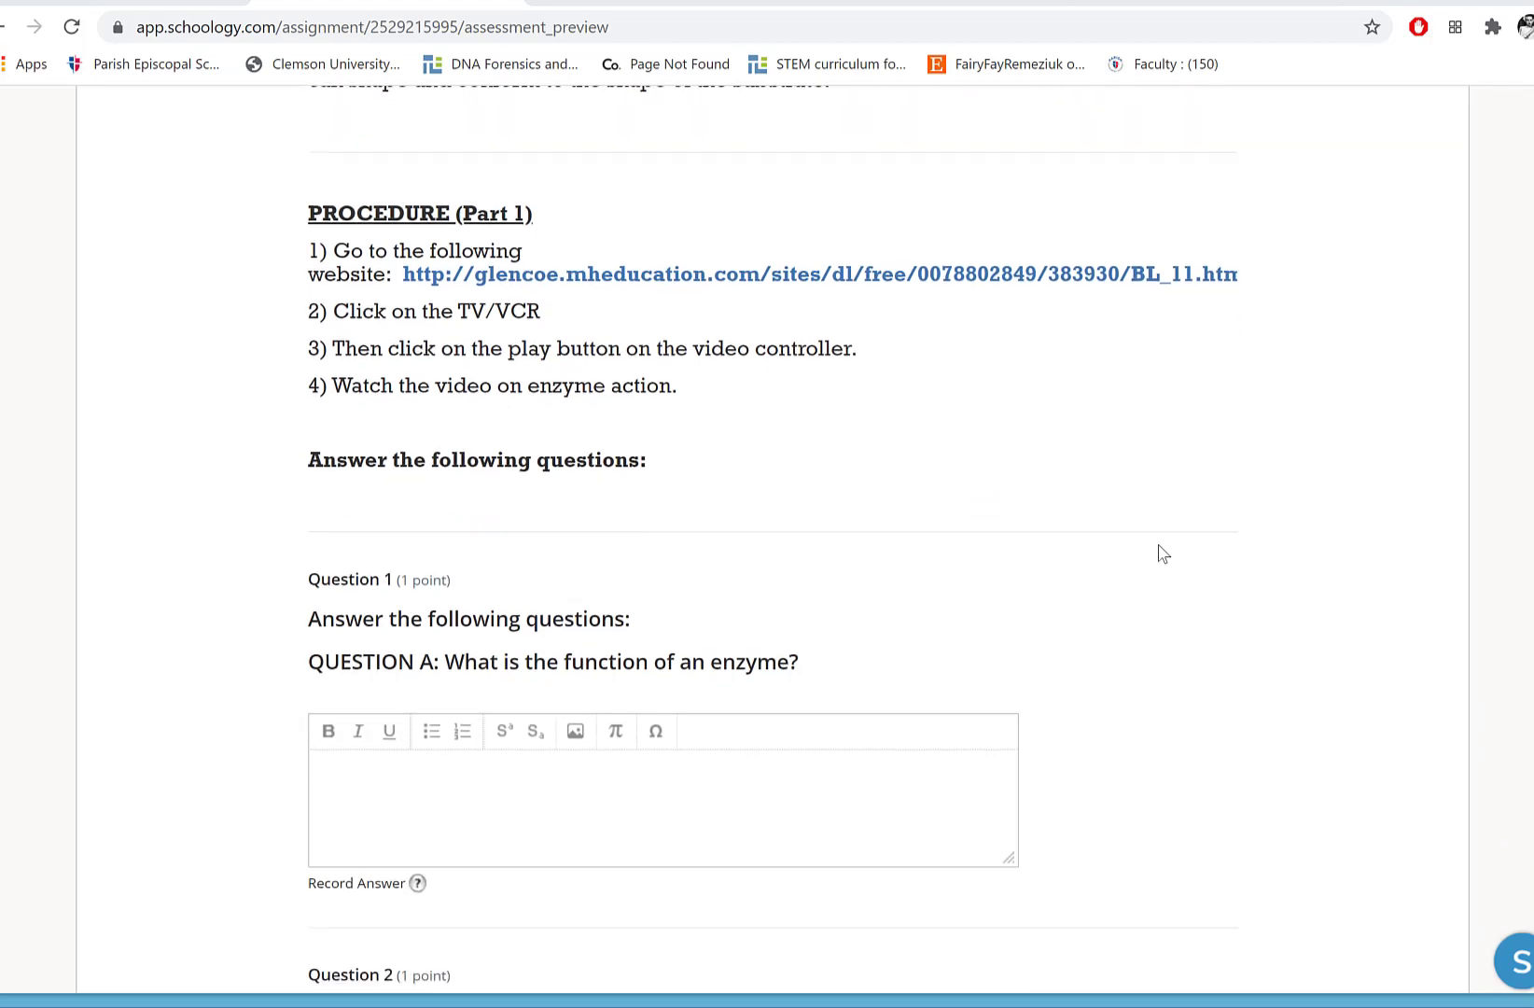
scroll(1162, 553, down, 5)
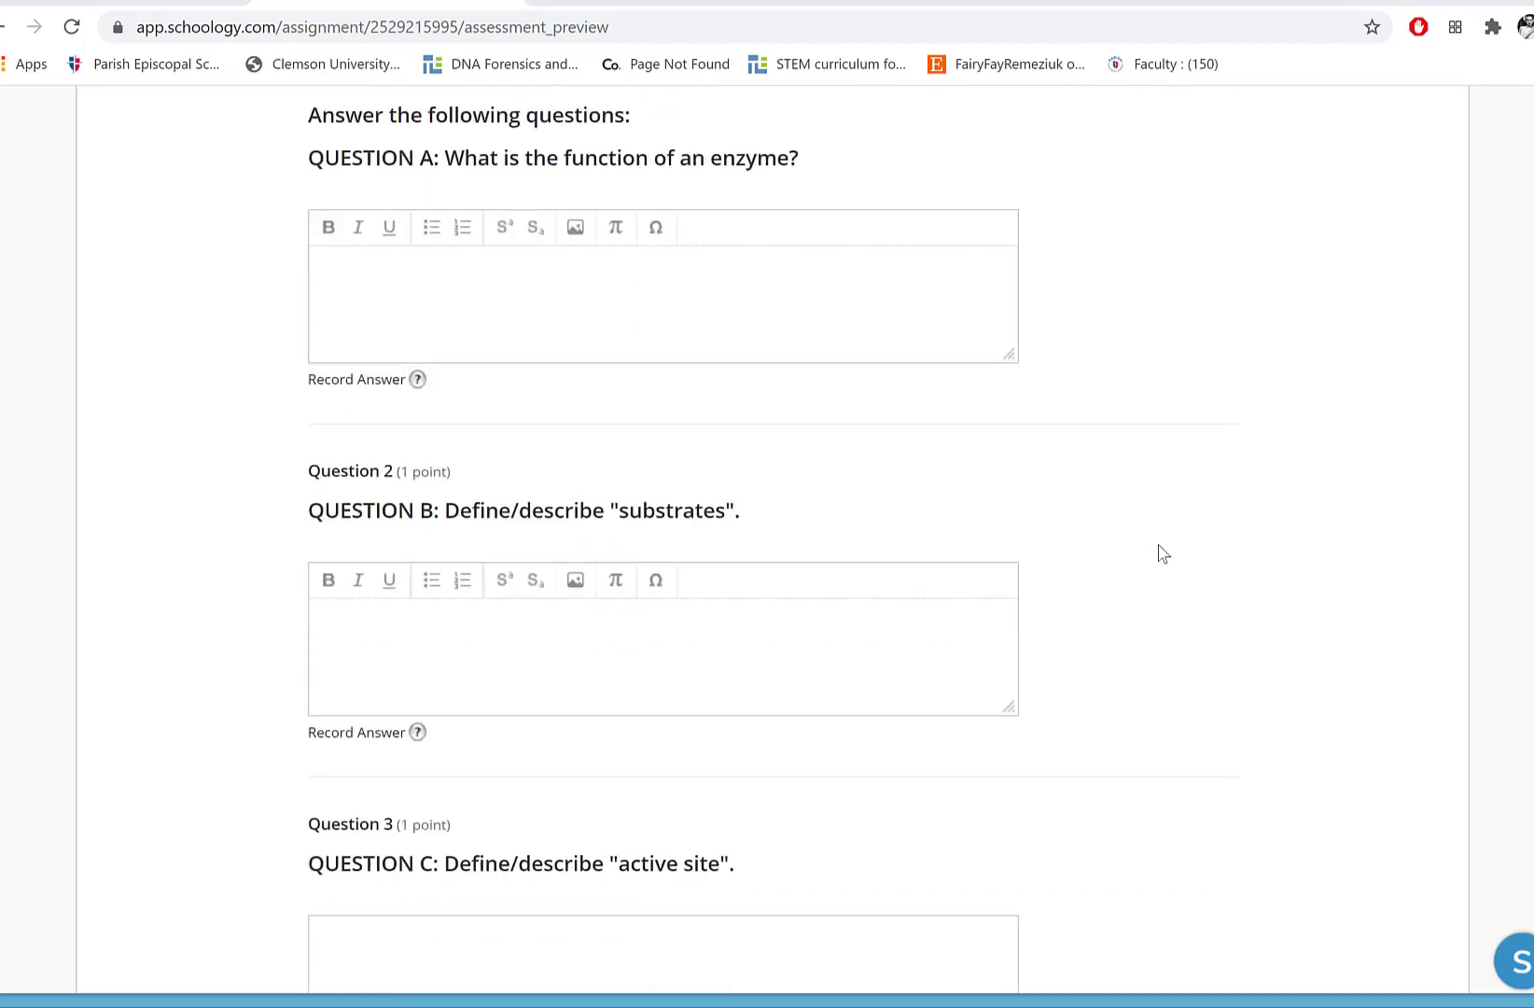
scroll(1163, 553, down, 5)
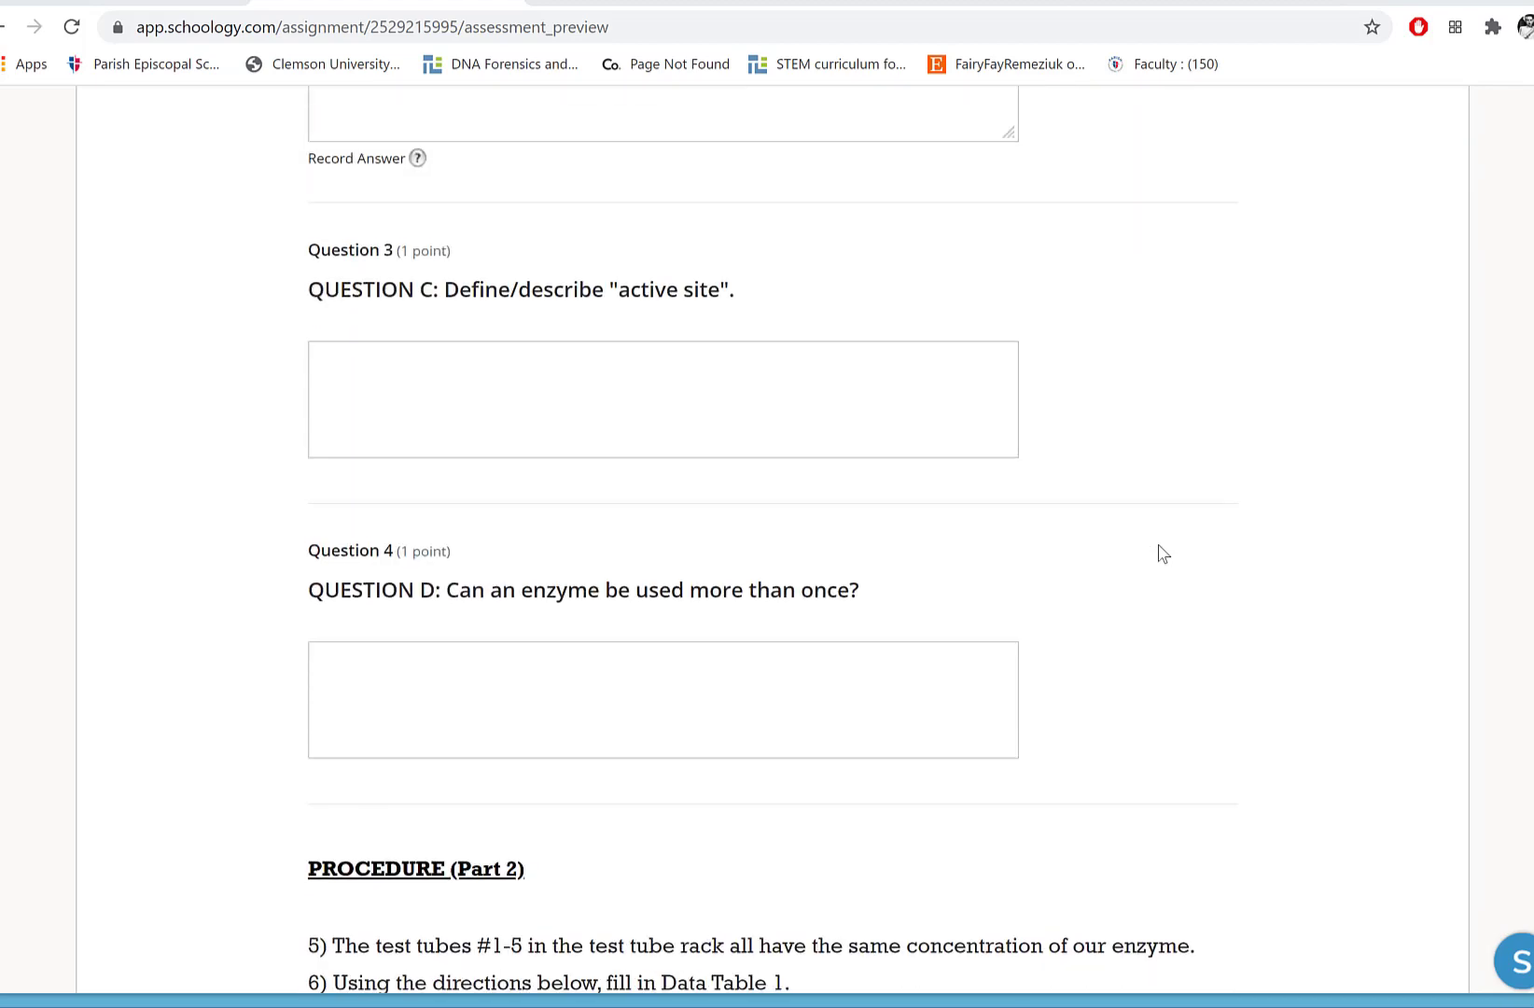
scroll(1162, 553, down, 4)
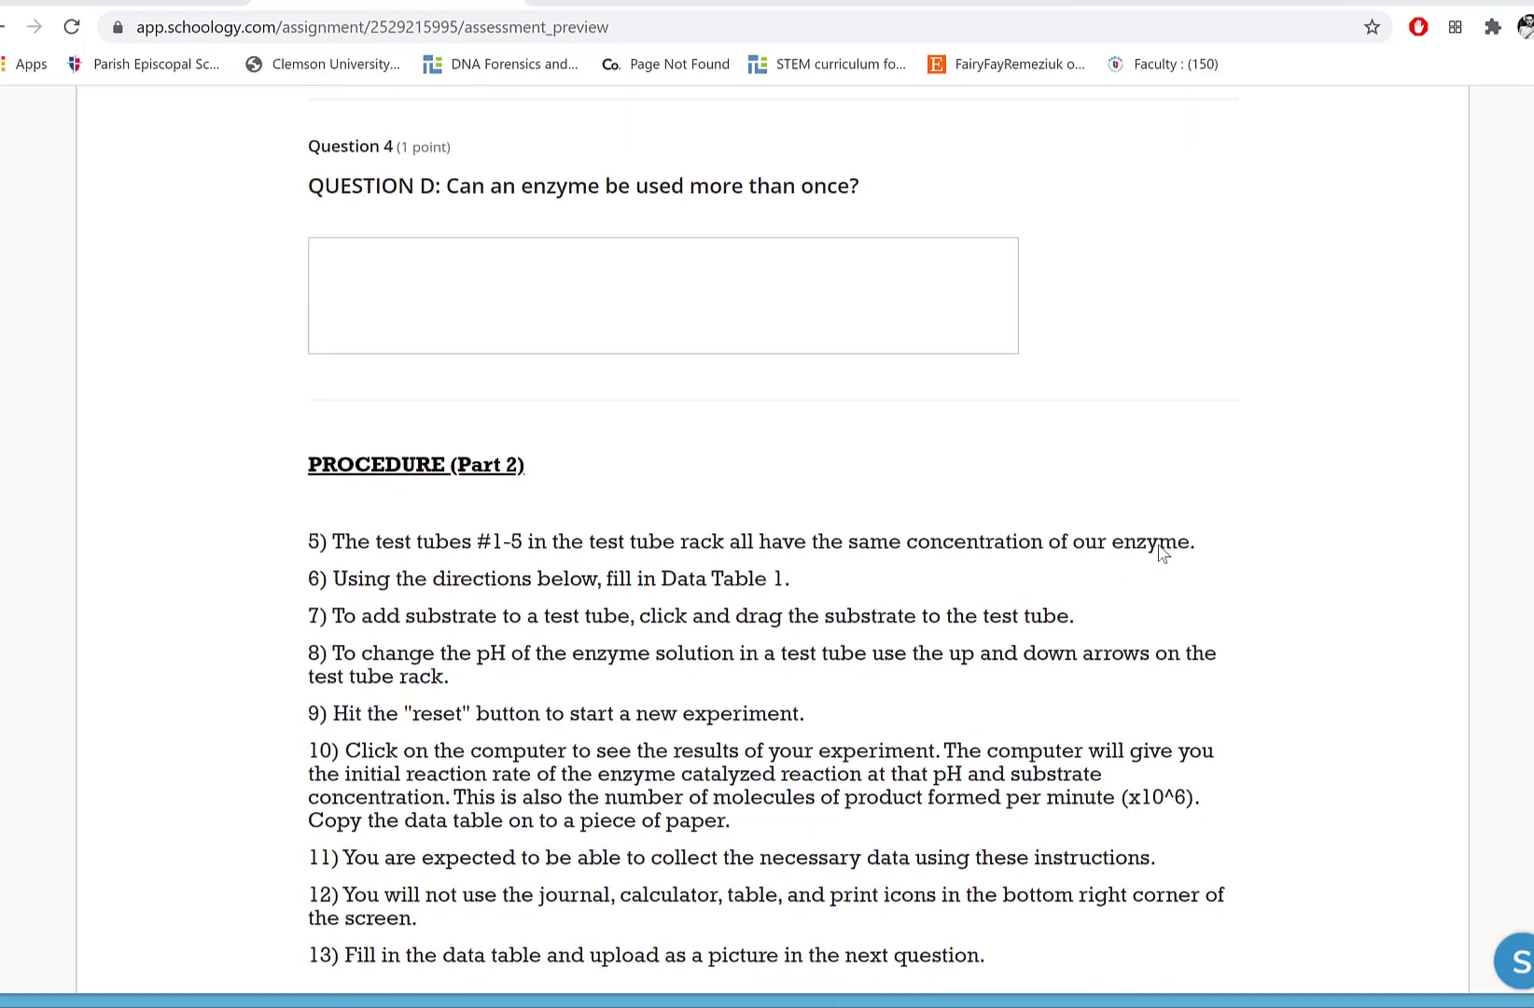
scroll(1163, 554, down, 5)
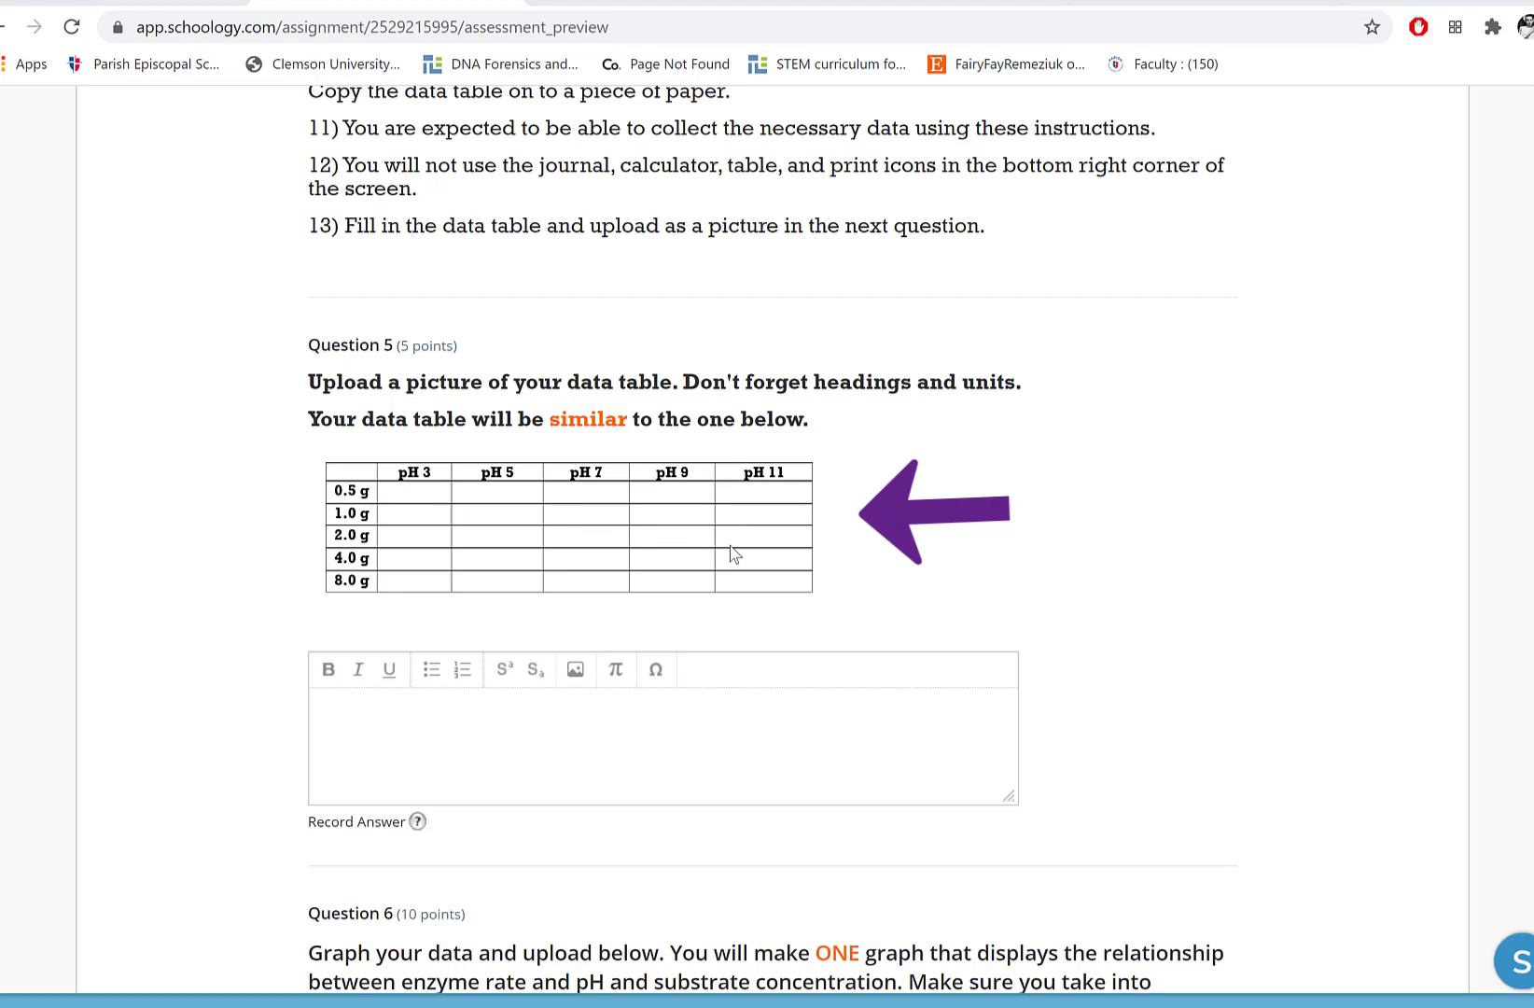
- Read down through Questions 5–8, then go back up to Procedure Part 1's Glencoe link
scroll(733, 555, down, 4)
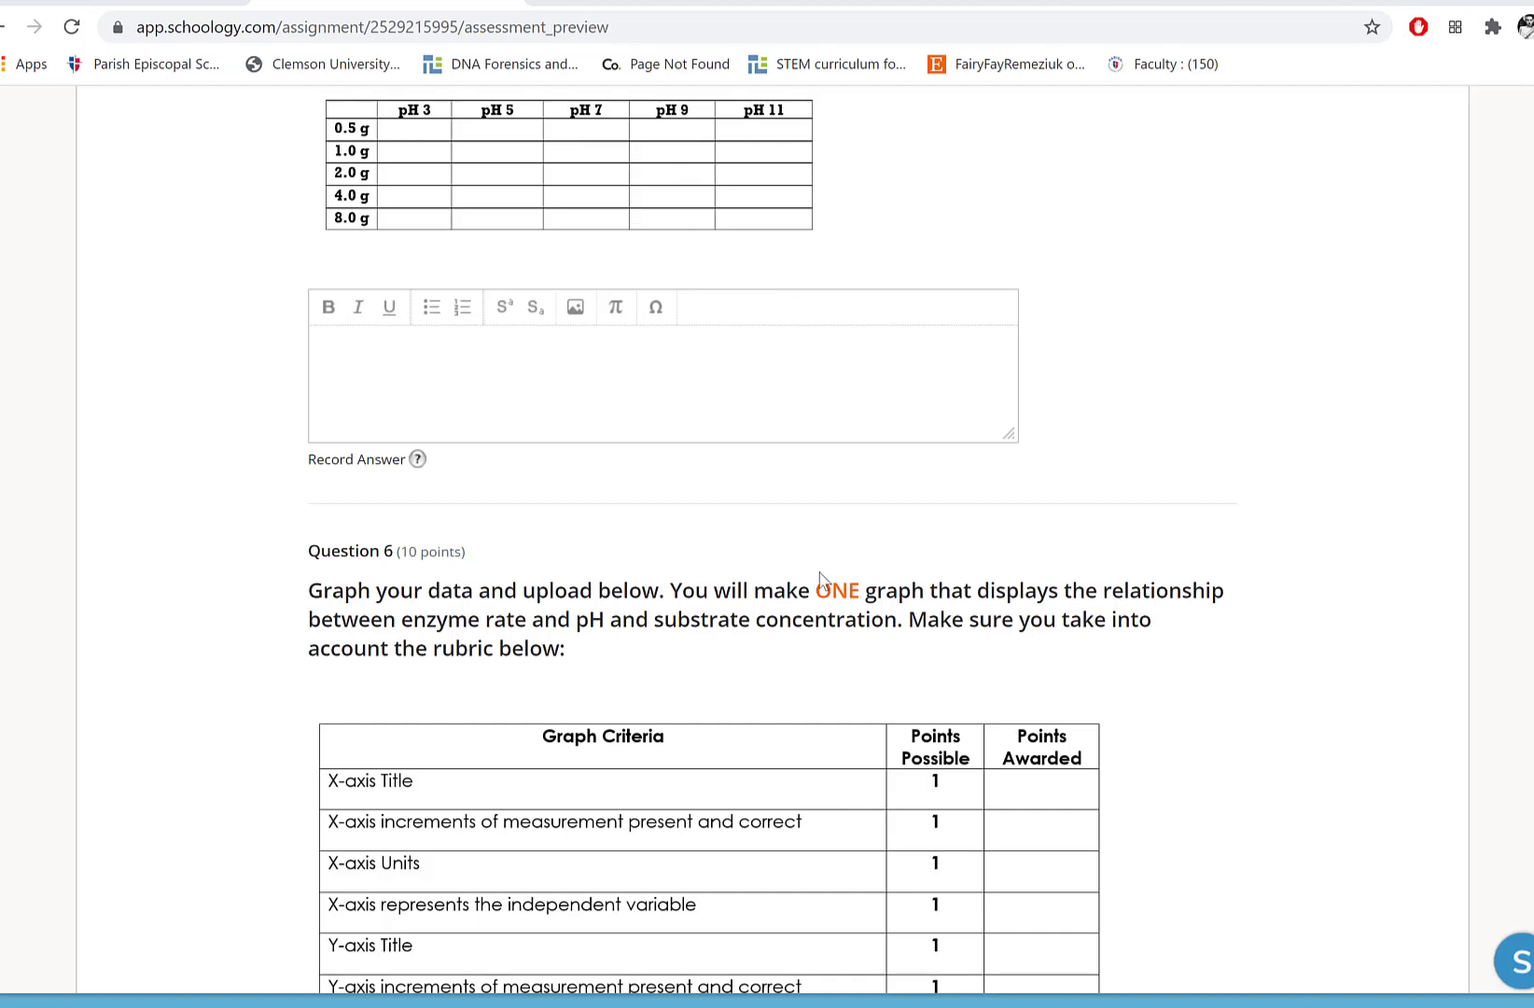
scroll(821, 588, down, 8)
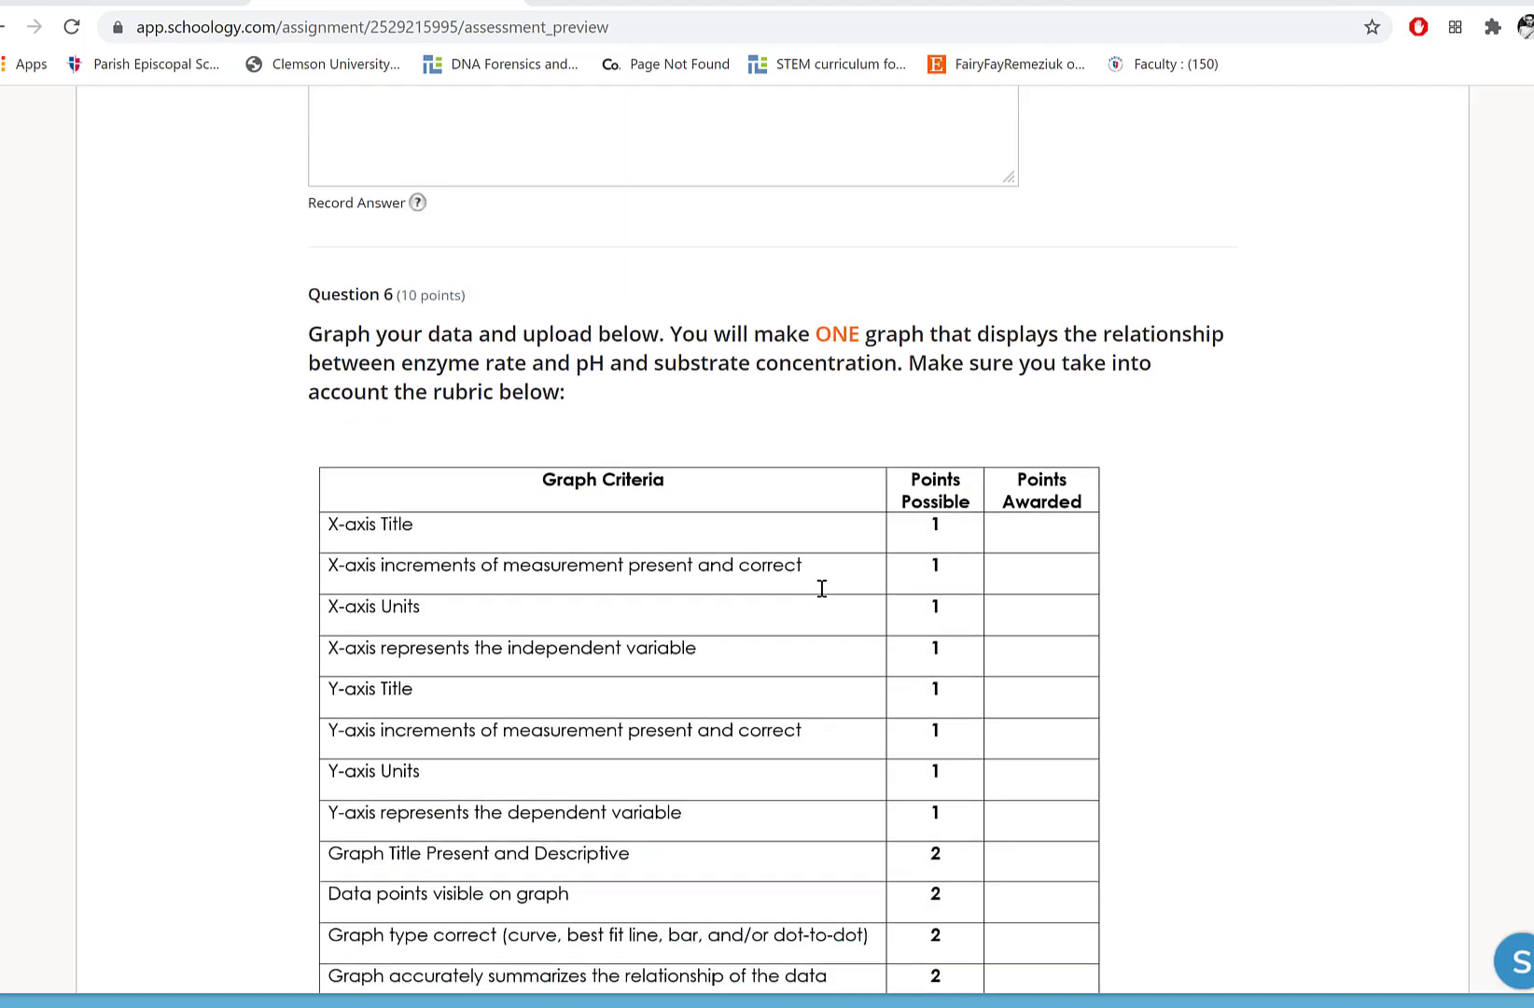
scroll(821, 588, down, 7)
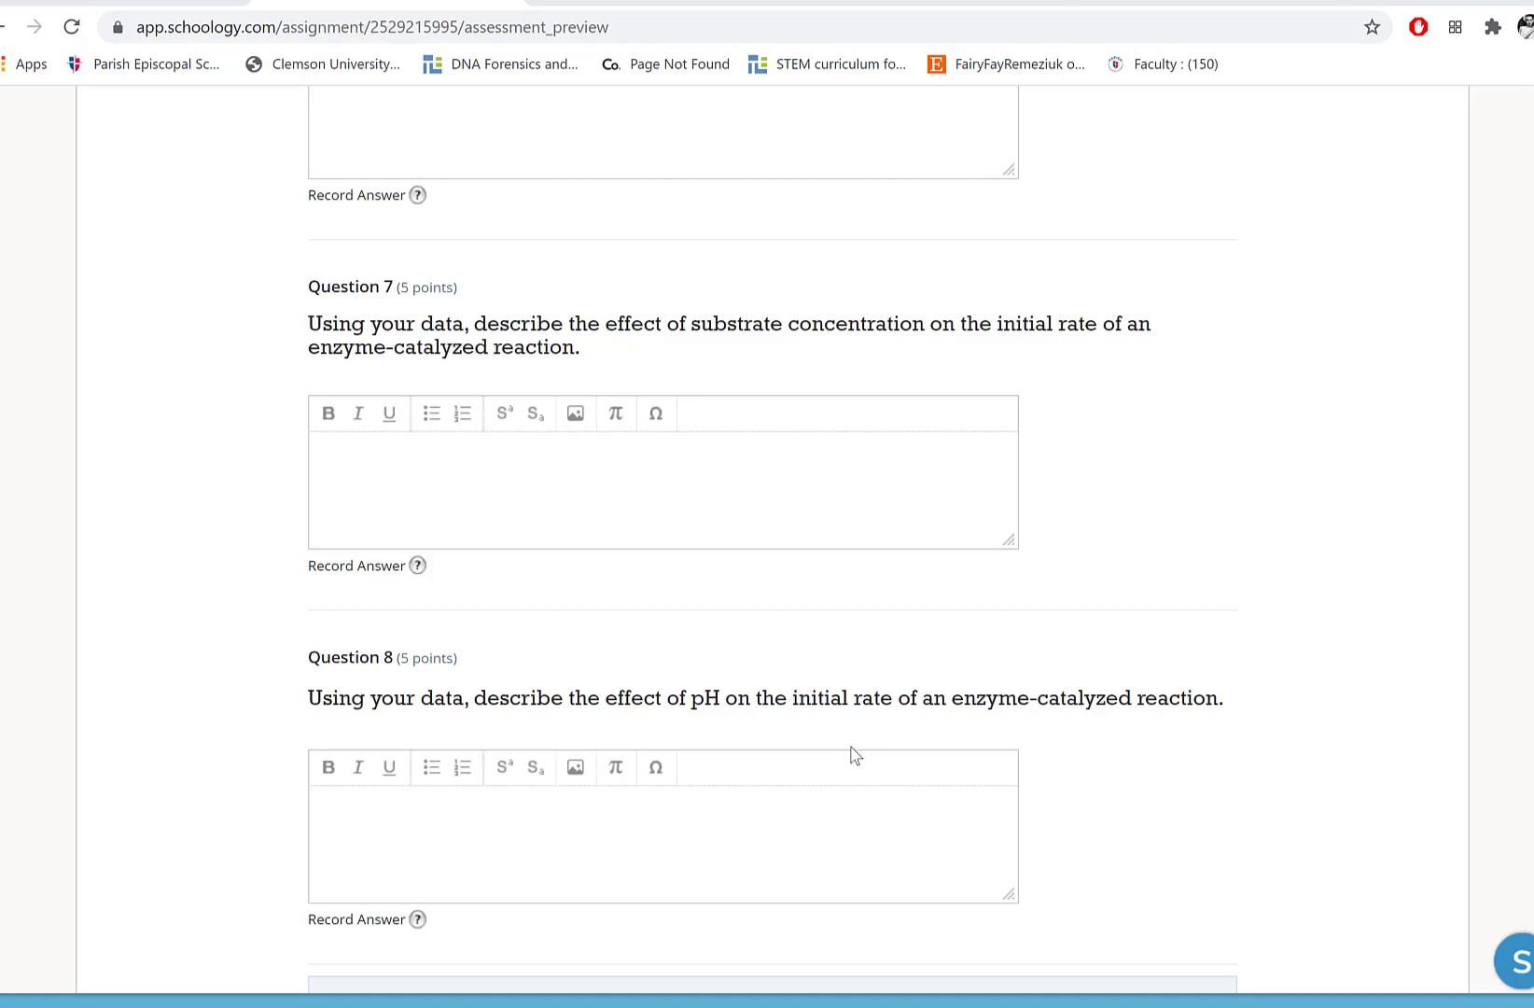
scroll(851, 754, up, 15)
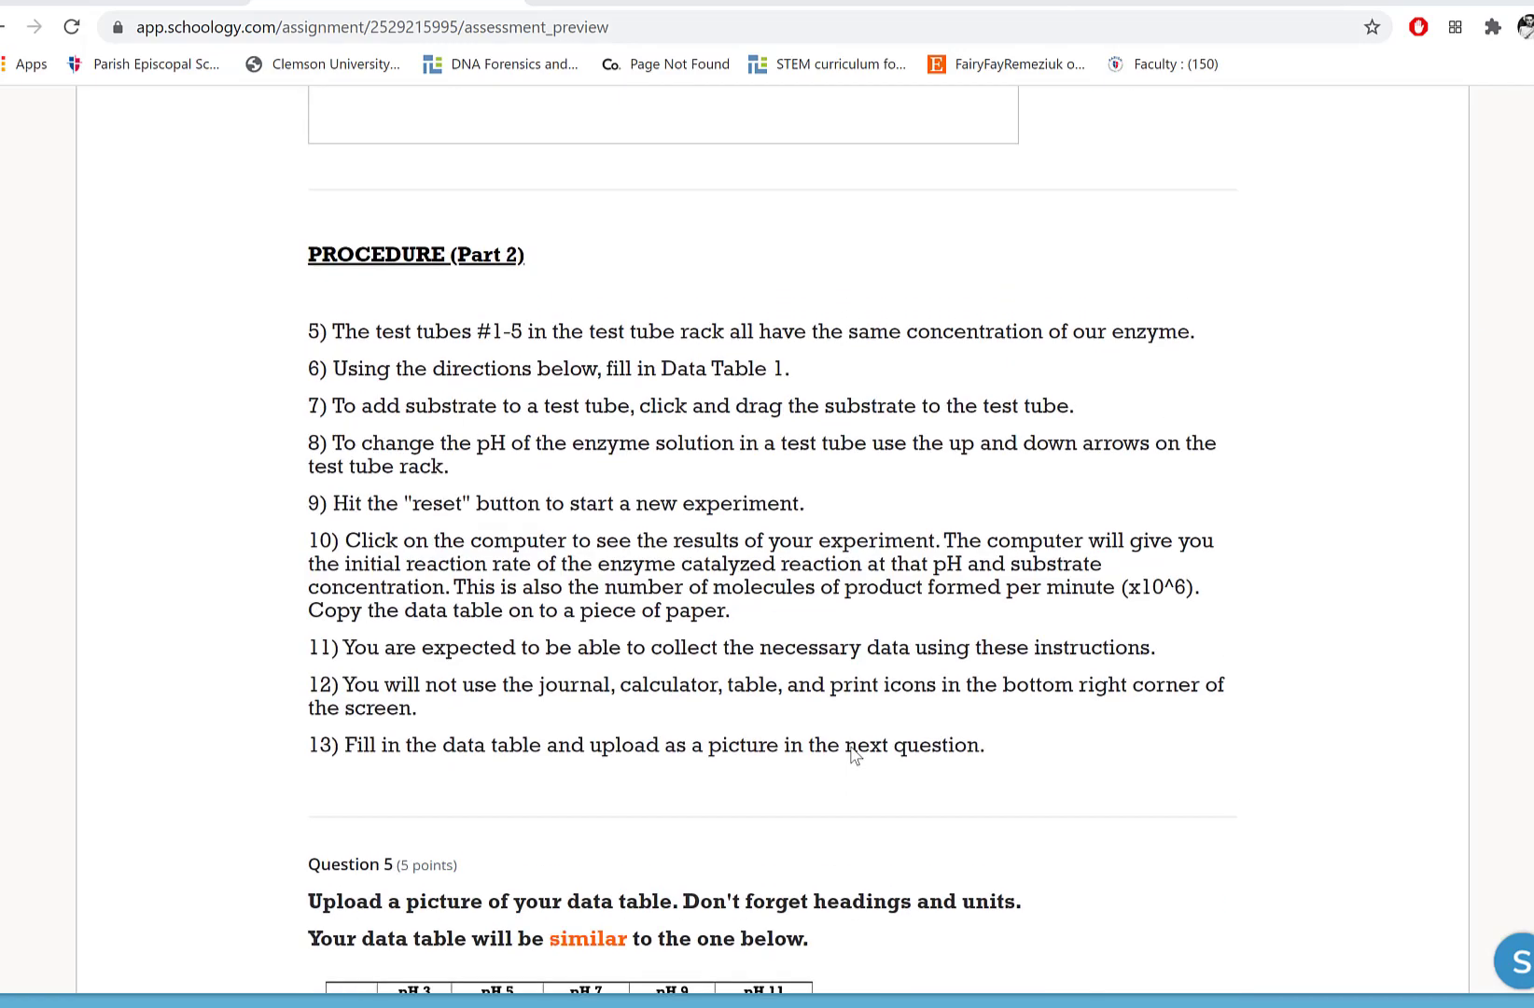
scroll(851, 754, up, 17)
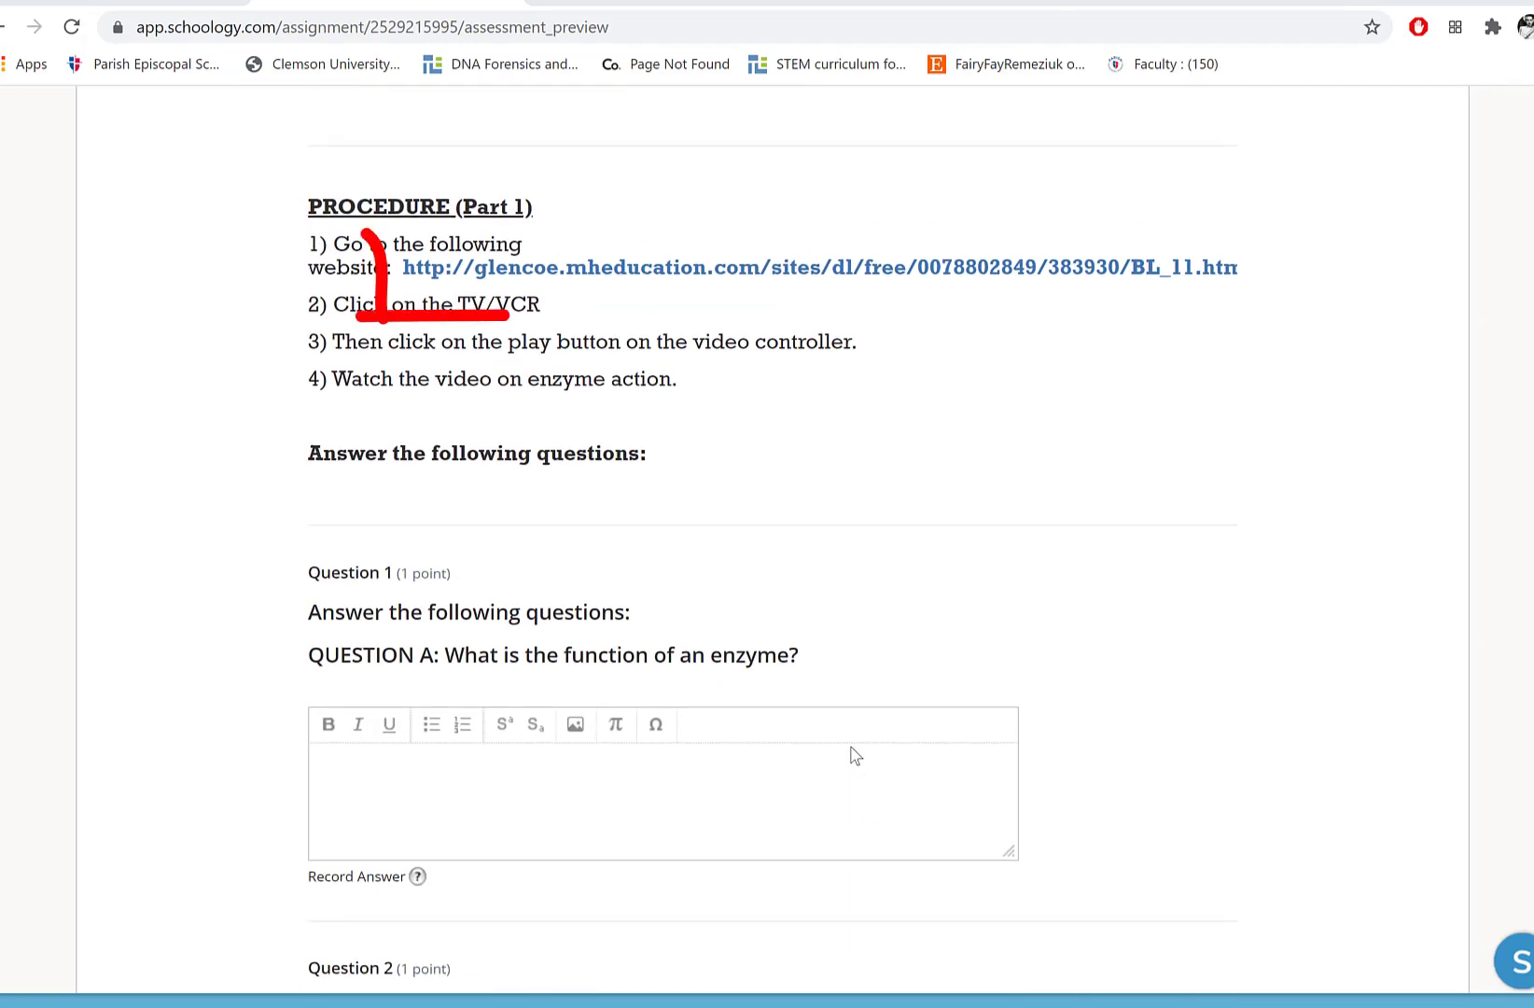
- Open the Glencoe virtual lab link from Procedure Part 1 and lower the audio volume twice
click(971, 280)
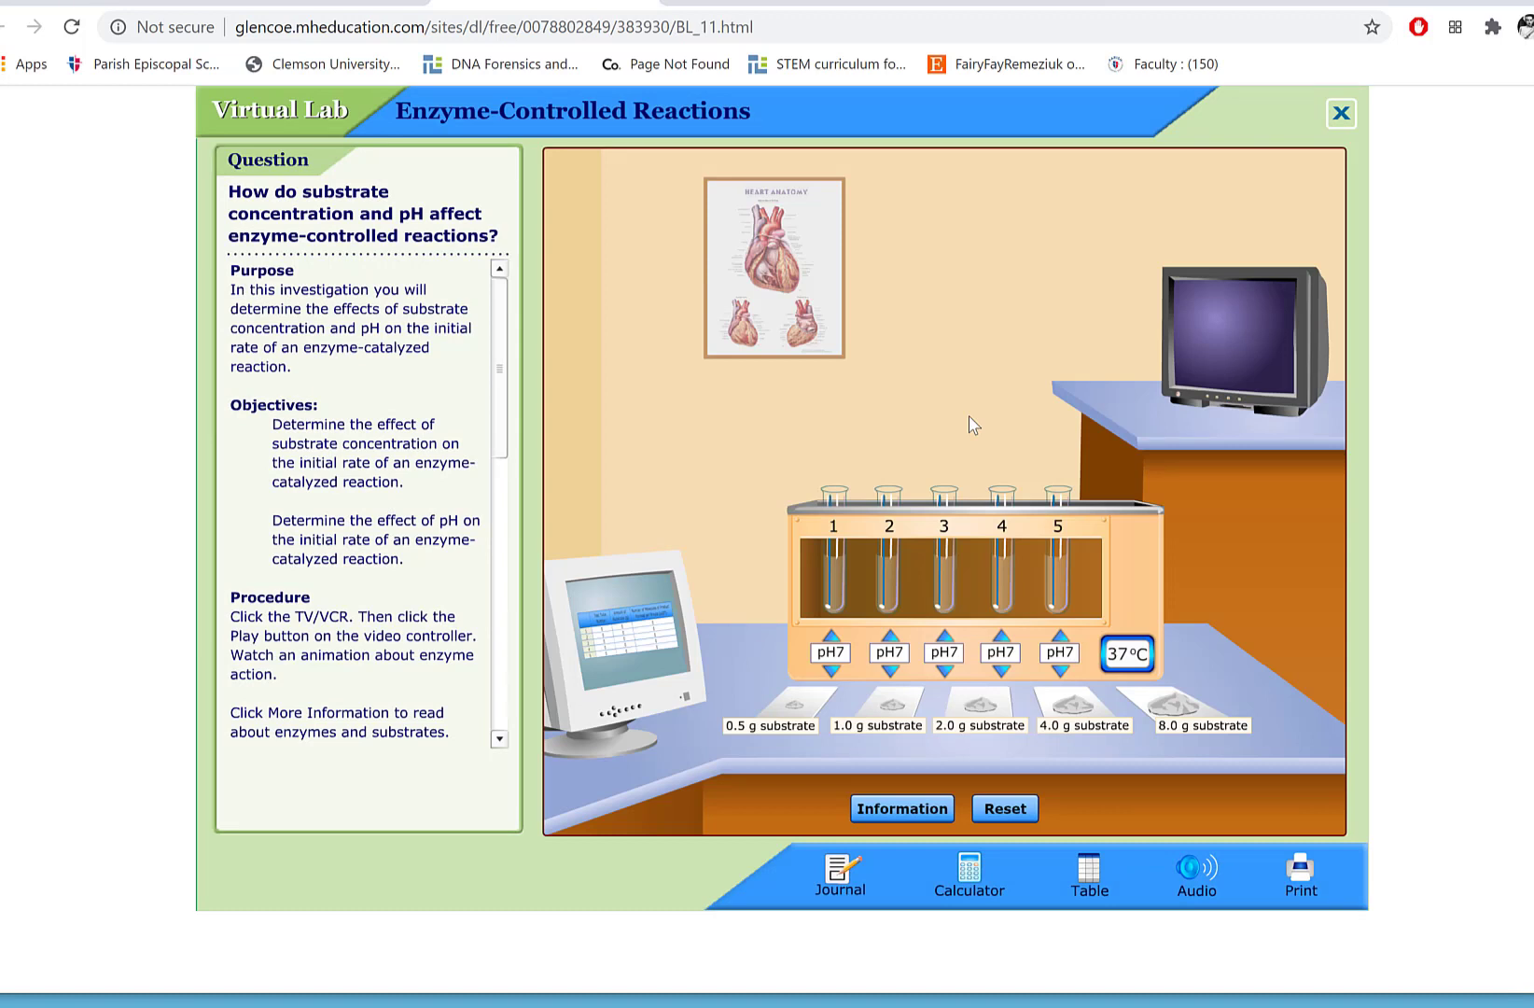
key(XF86AudioLowerVolume)
key(XF86AudioLowerVolume)
key(XF86AudioLowerVolume)
key(XF86AudioLowerVolume)
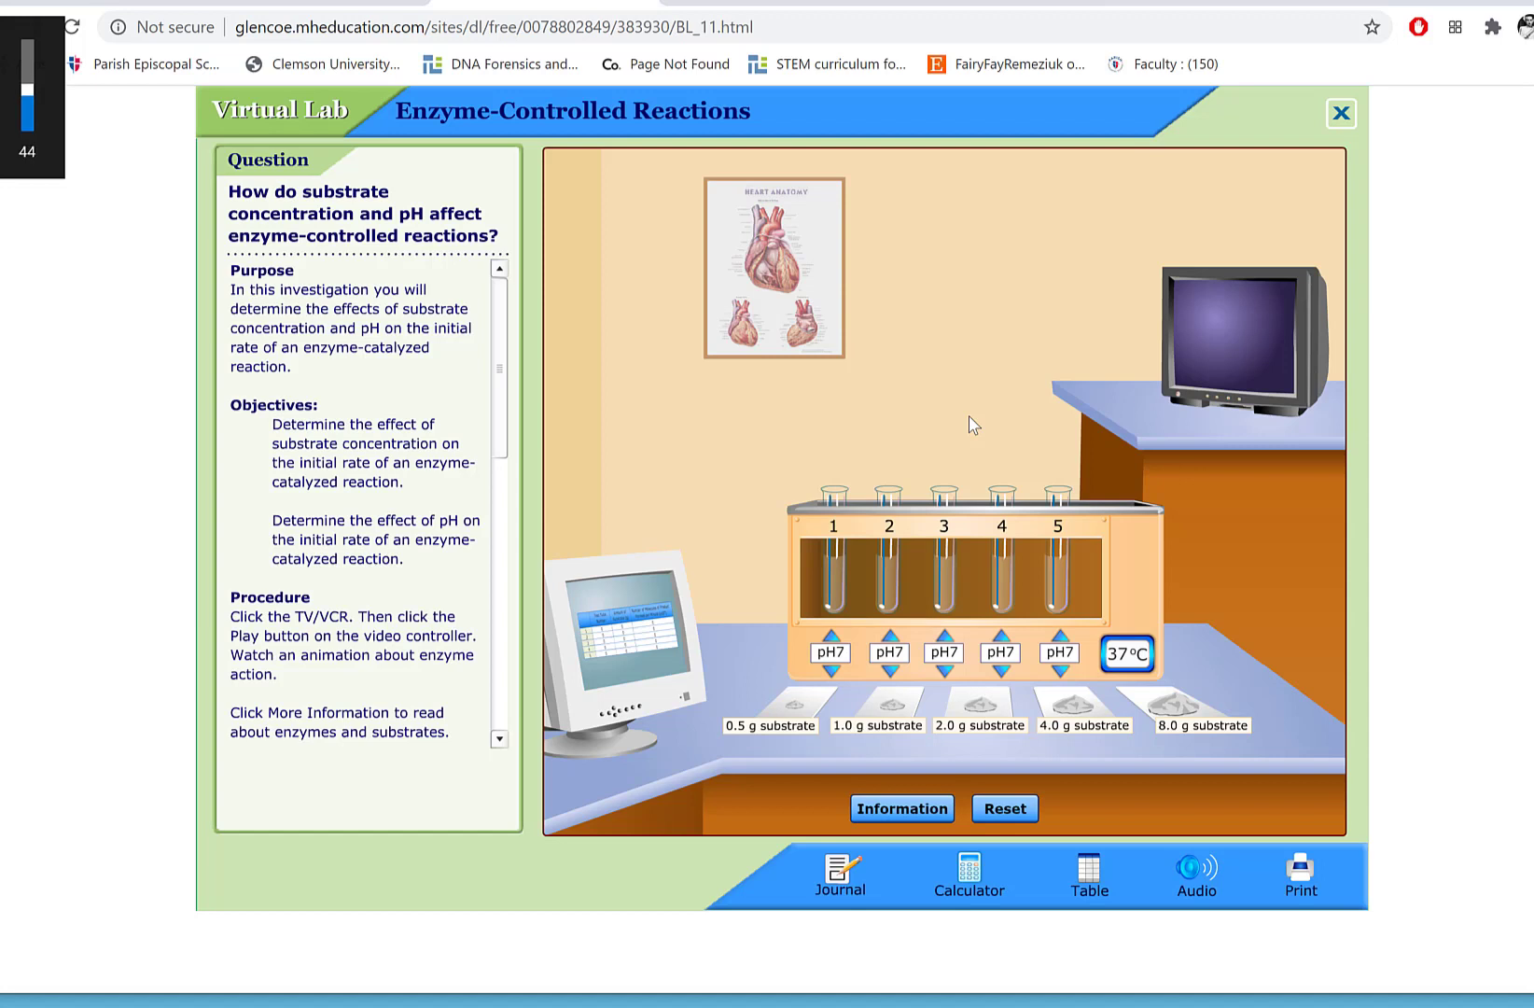
key(XF86AudioLowerVolume)
key(XF86AudioLowerVolume)
key(XF86AudioLowerVolume)
key(XF86AudioLowerVolume)
key(XF86AudioLowerVolume)
key(XF86AudioLowerVolume)
key(XF86AudioLowerVolume)
key(XF86AudioLowerVolume)
key(XF86AudioLowerVolume)
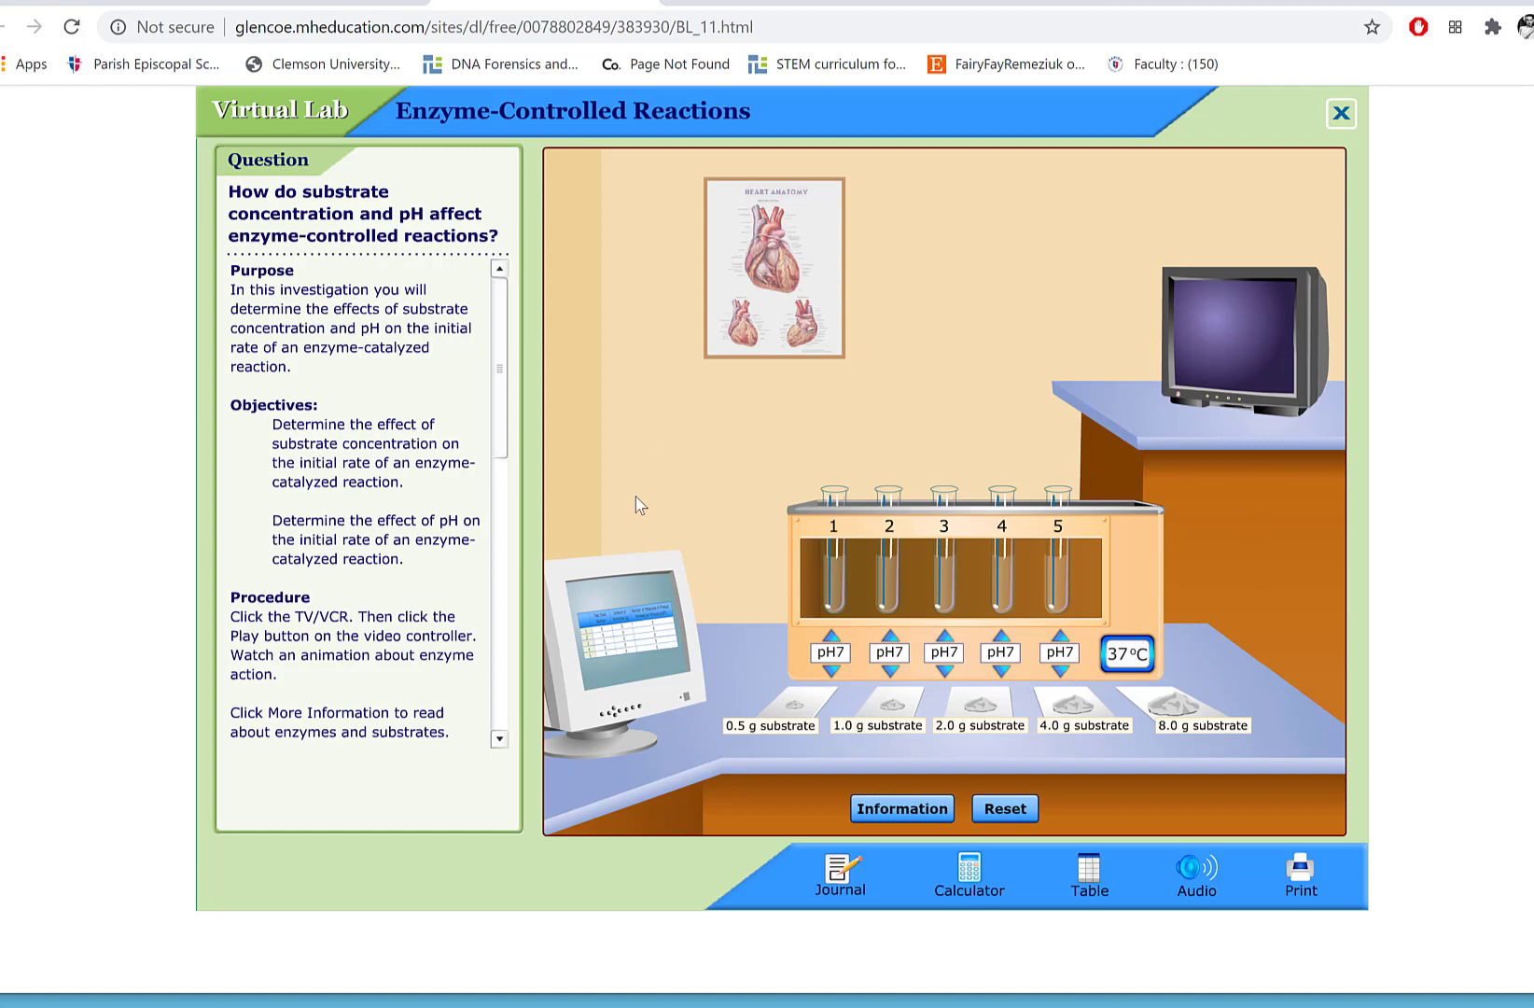
- Open the bench computer's data table of test tube results
click(621, 654)
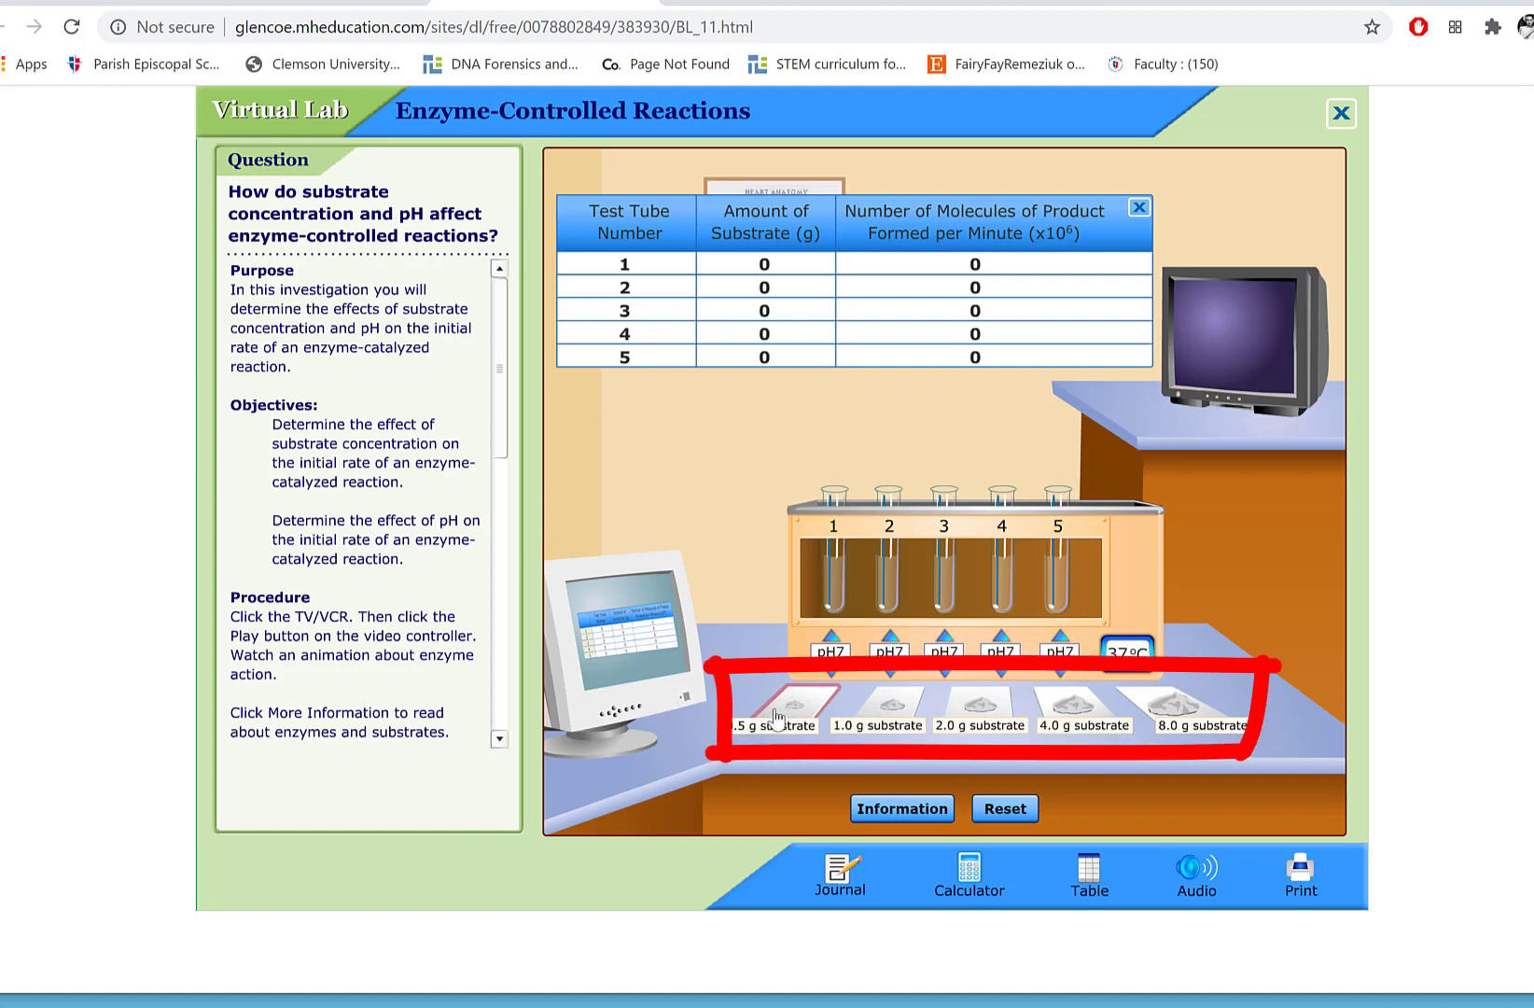
- Add 0.5, 1.0, 2.0, 4.0 and 8.0 g of substrate to tubes 1–5 at pH 7
mouse_move(775, 716)
mouse_down()
mouse_move(784, 566)
mouse_move(804, 550)
mouse_up()
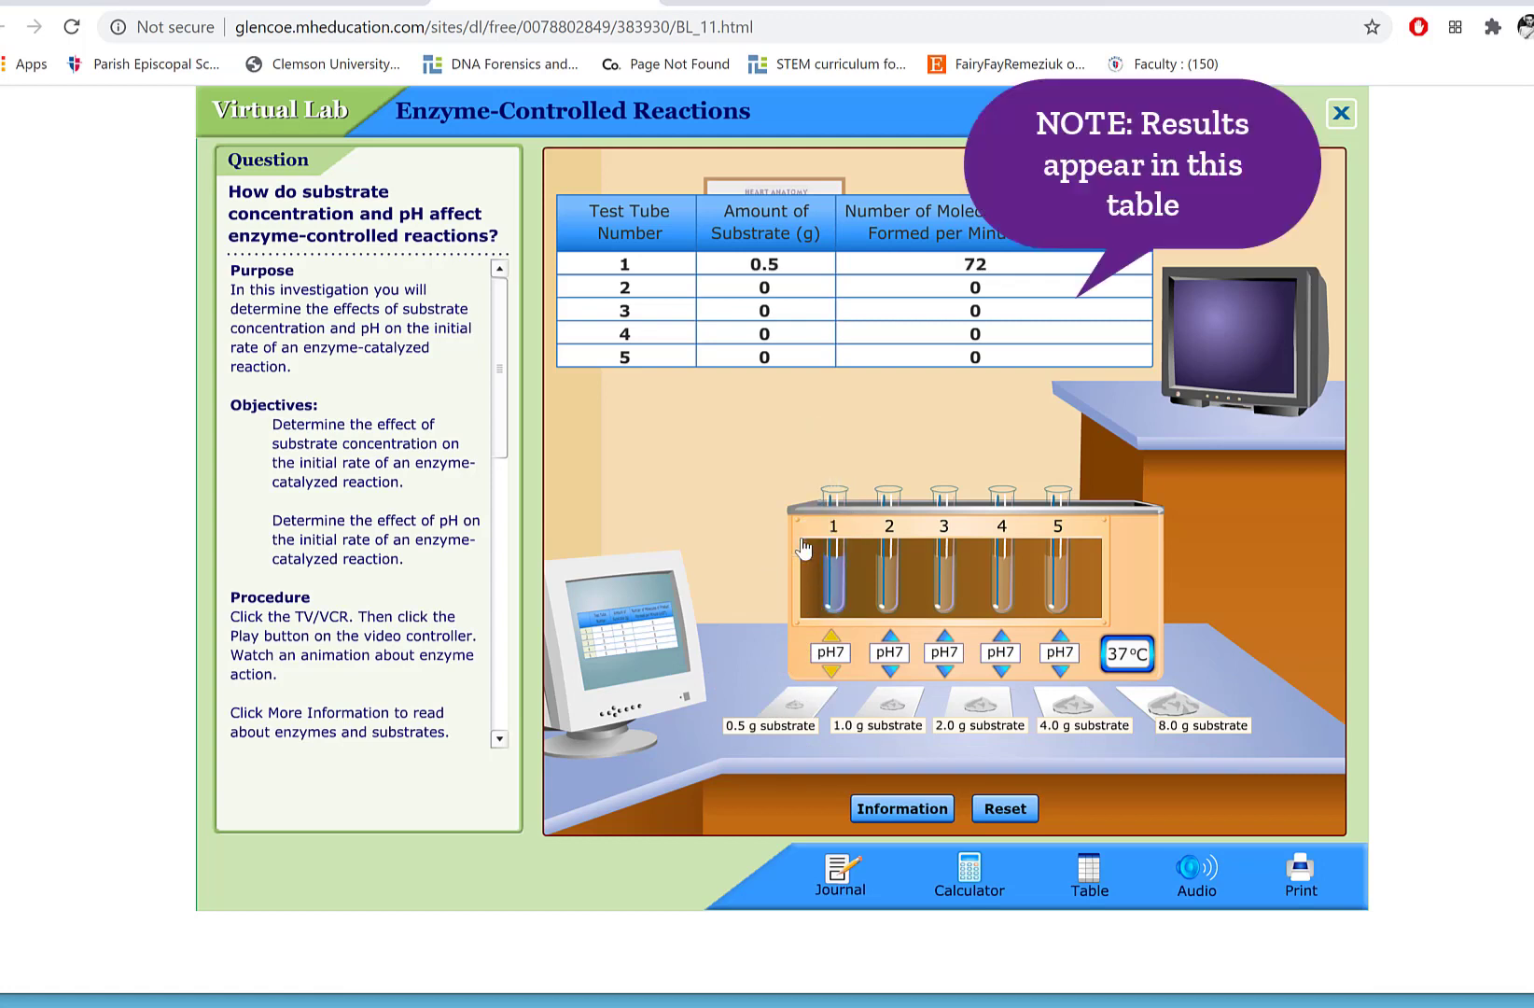
drag(882, 707, 885, 609)
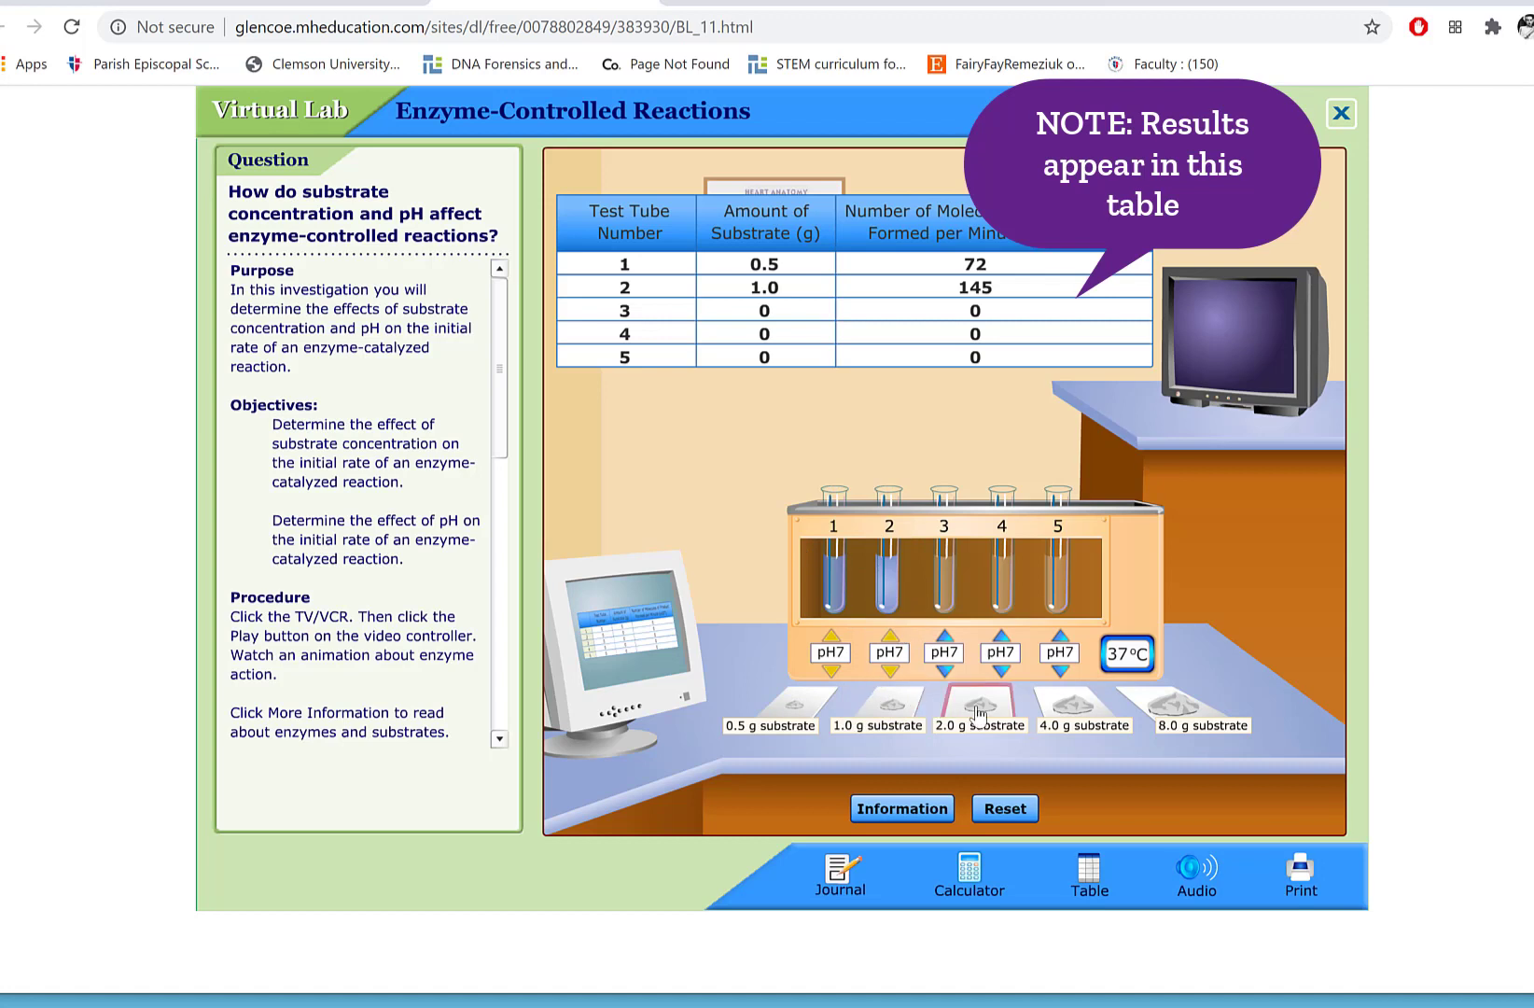
drag(977, 712, 961, 518)
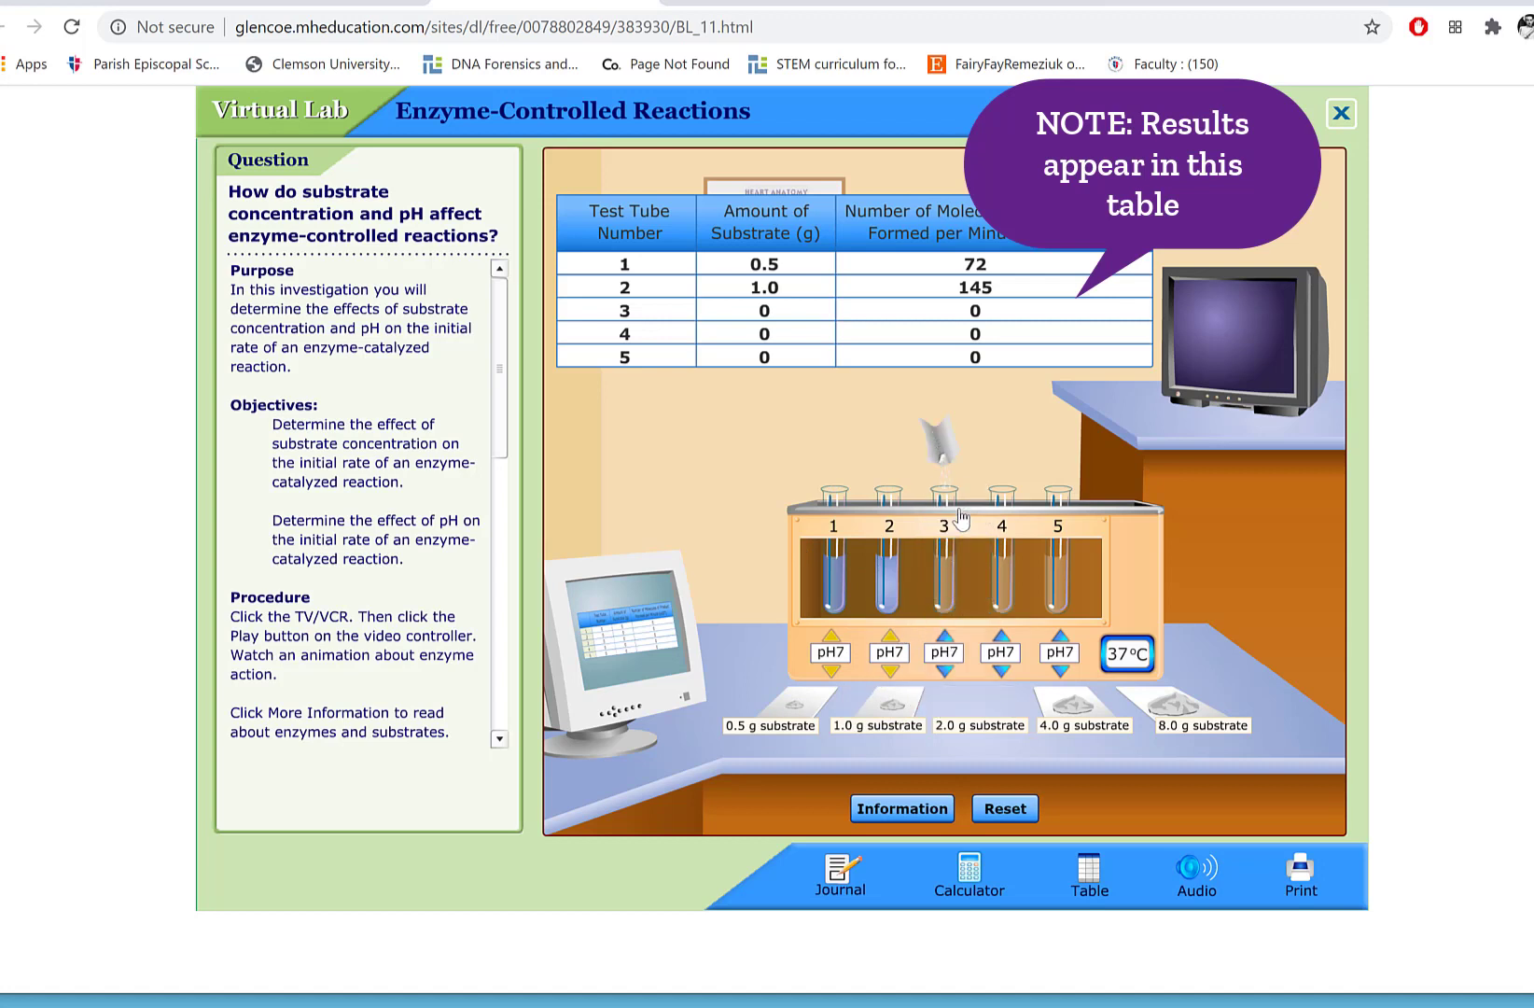
drag(1078, 707, 1026, 611)
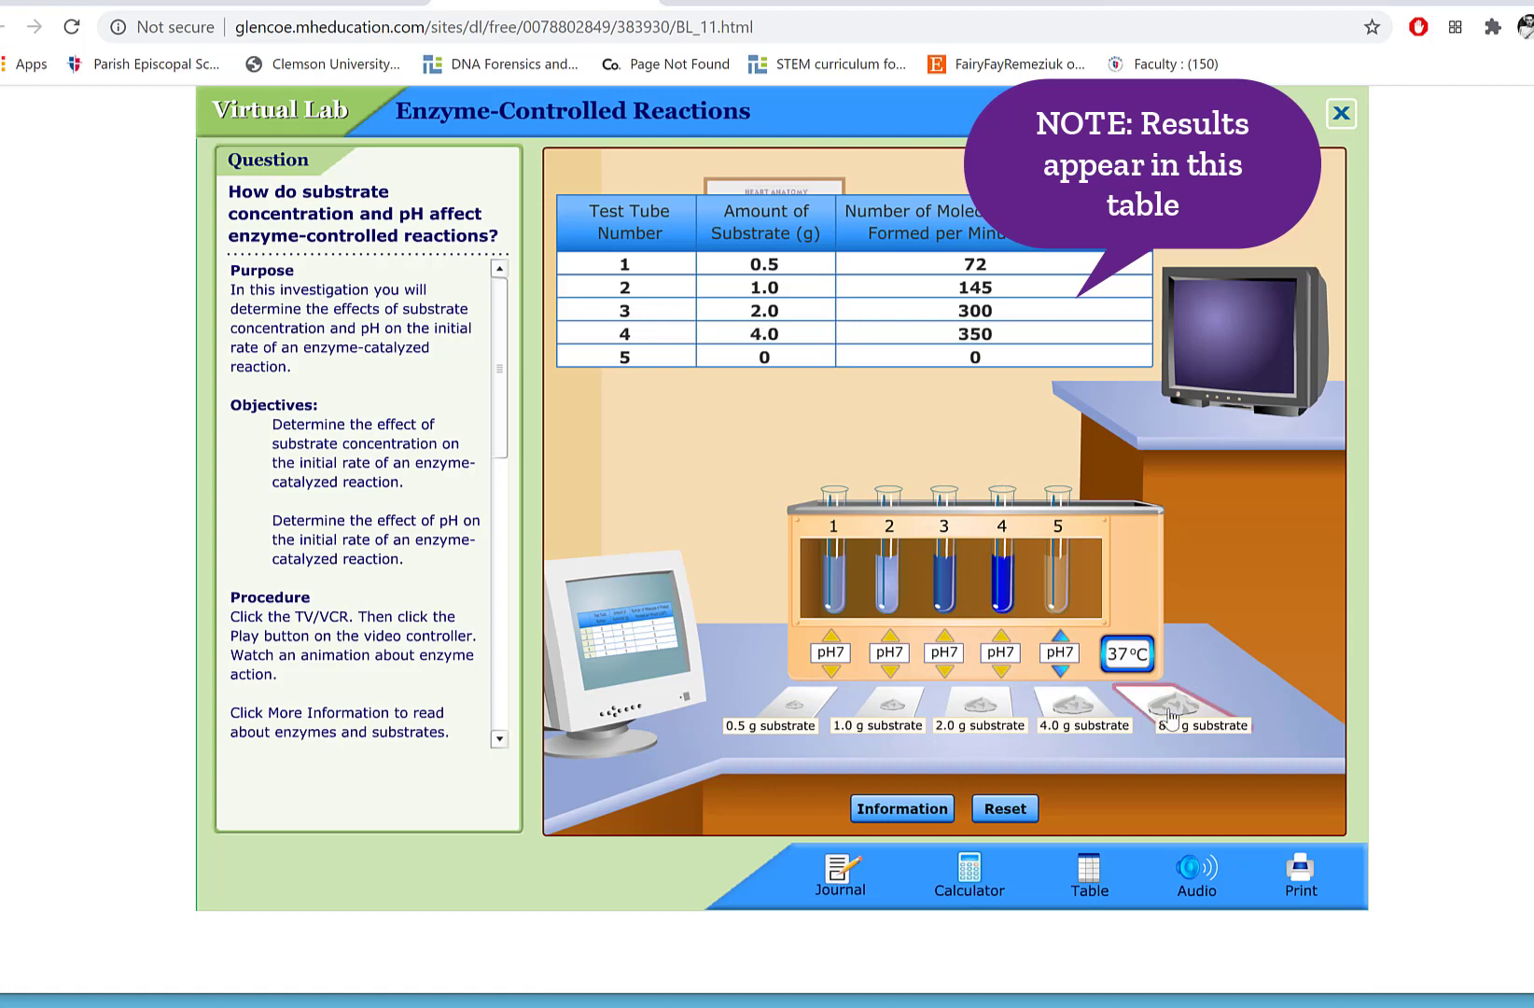
drag(1169, 714, 1082, 578)
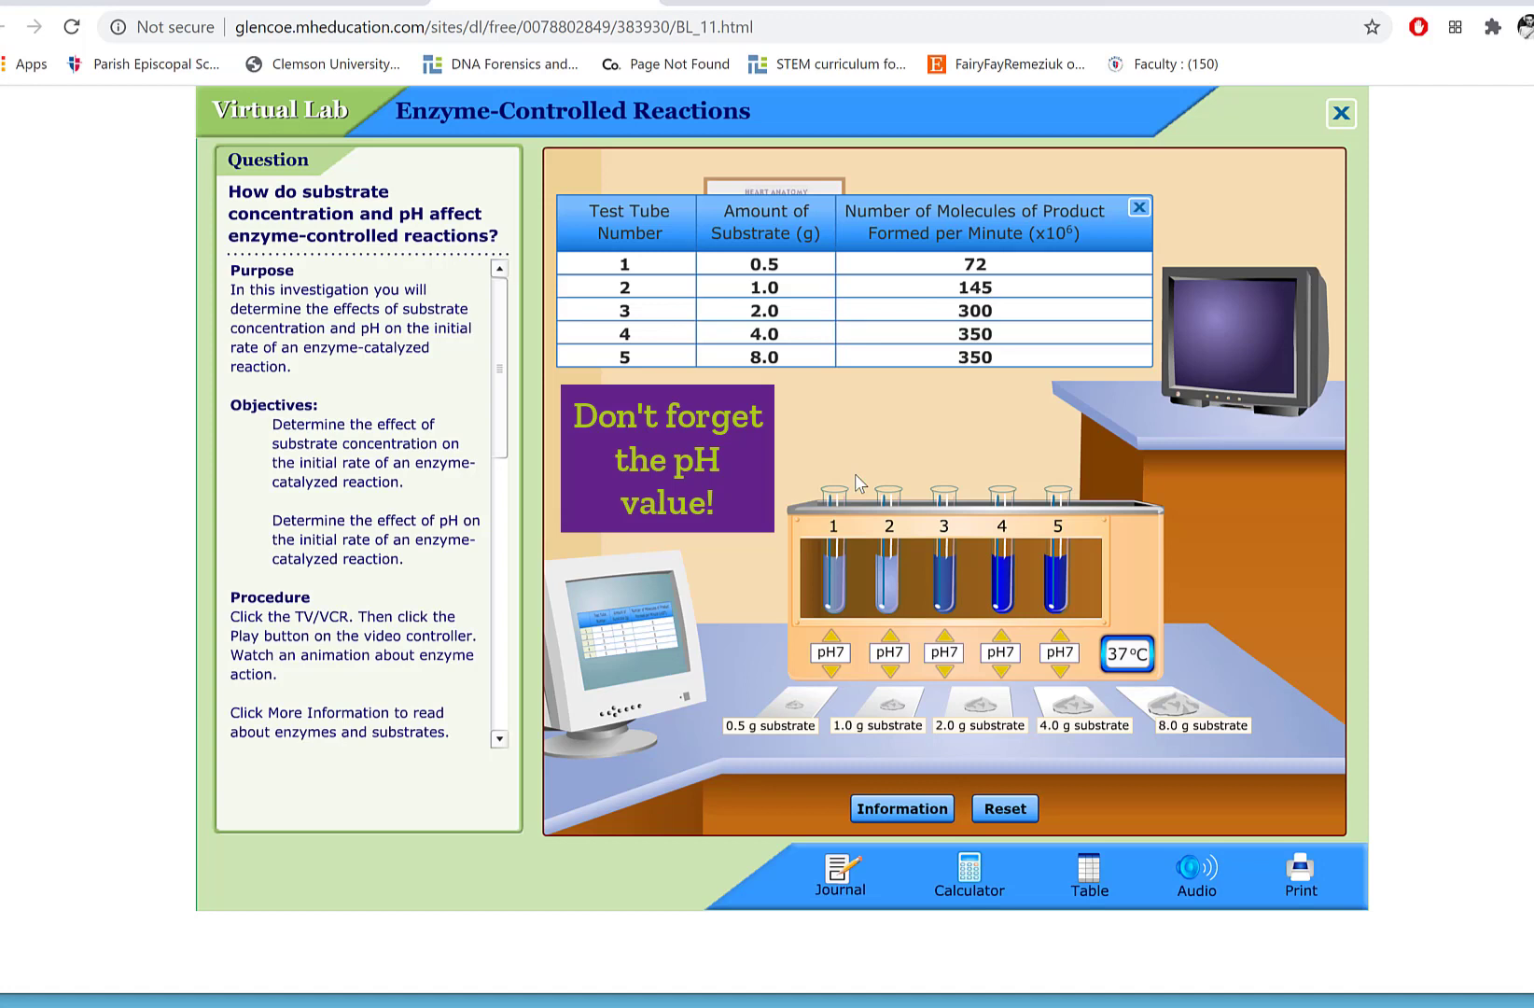
- Reset the experiment, raise the tubes to pH 9, and open the results table
click(1006, 810)
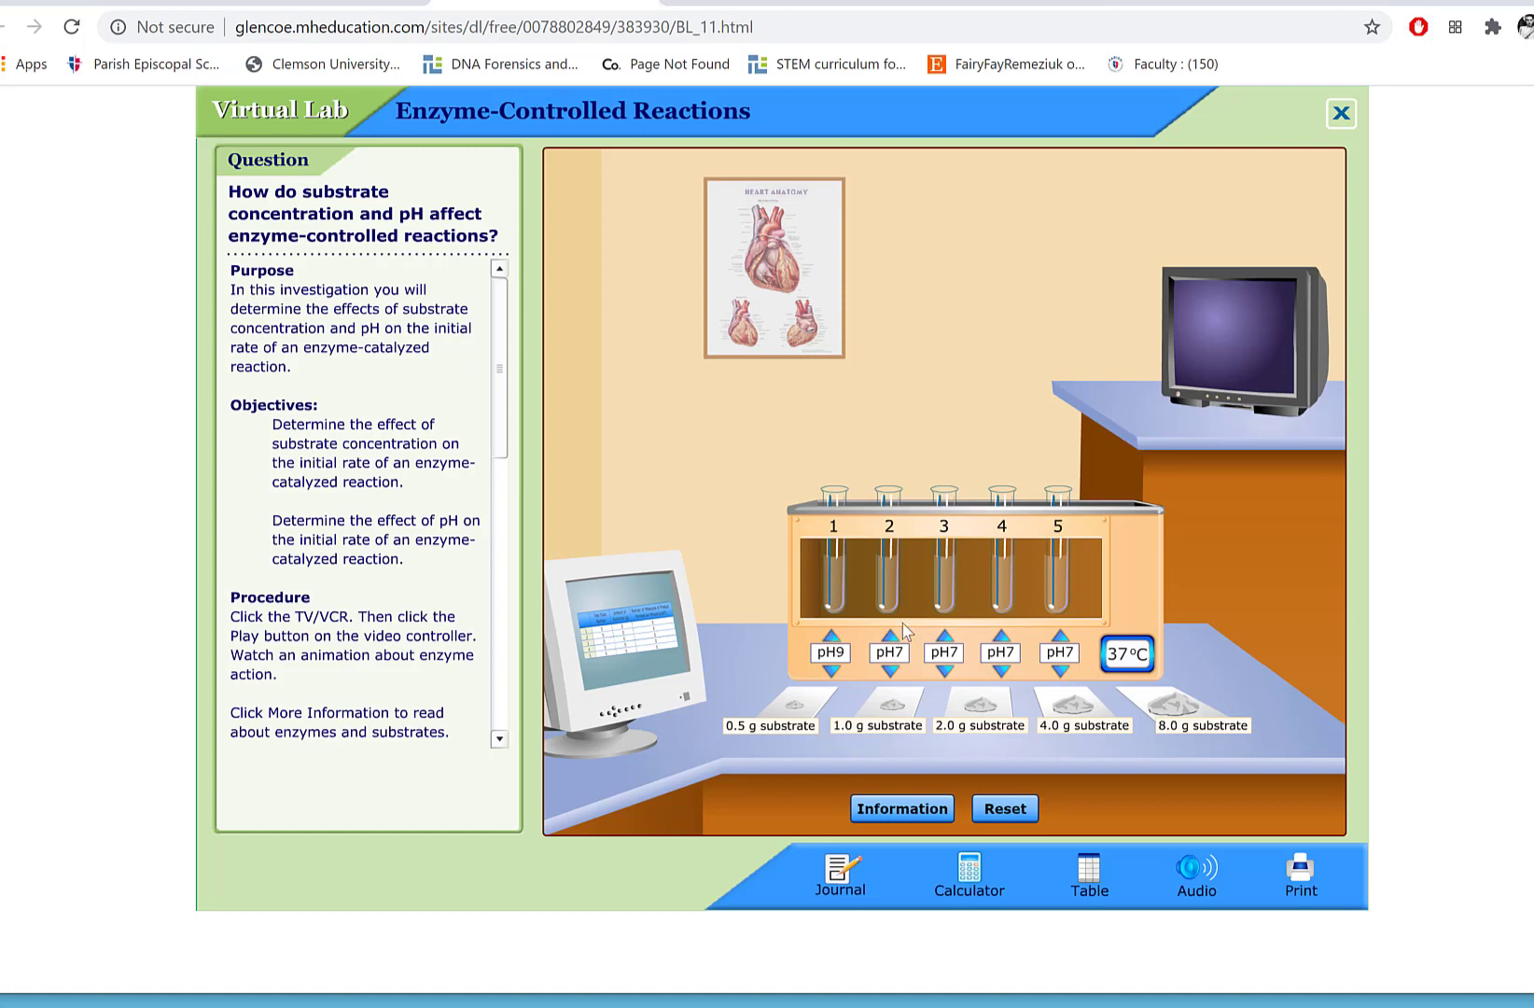
click(944, 638)
click(1001, 639)
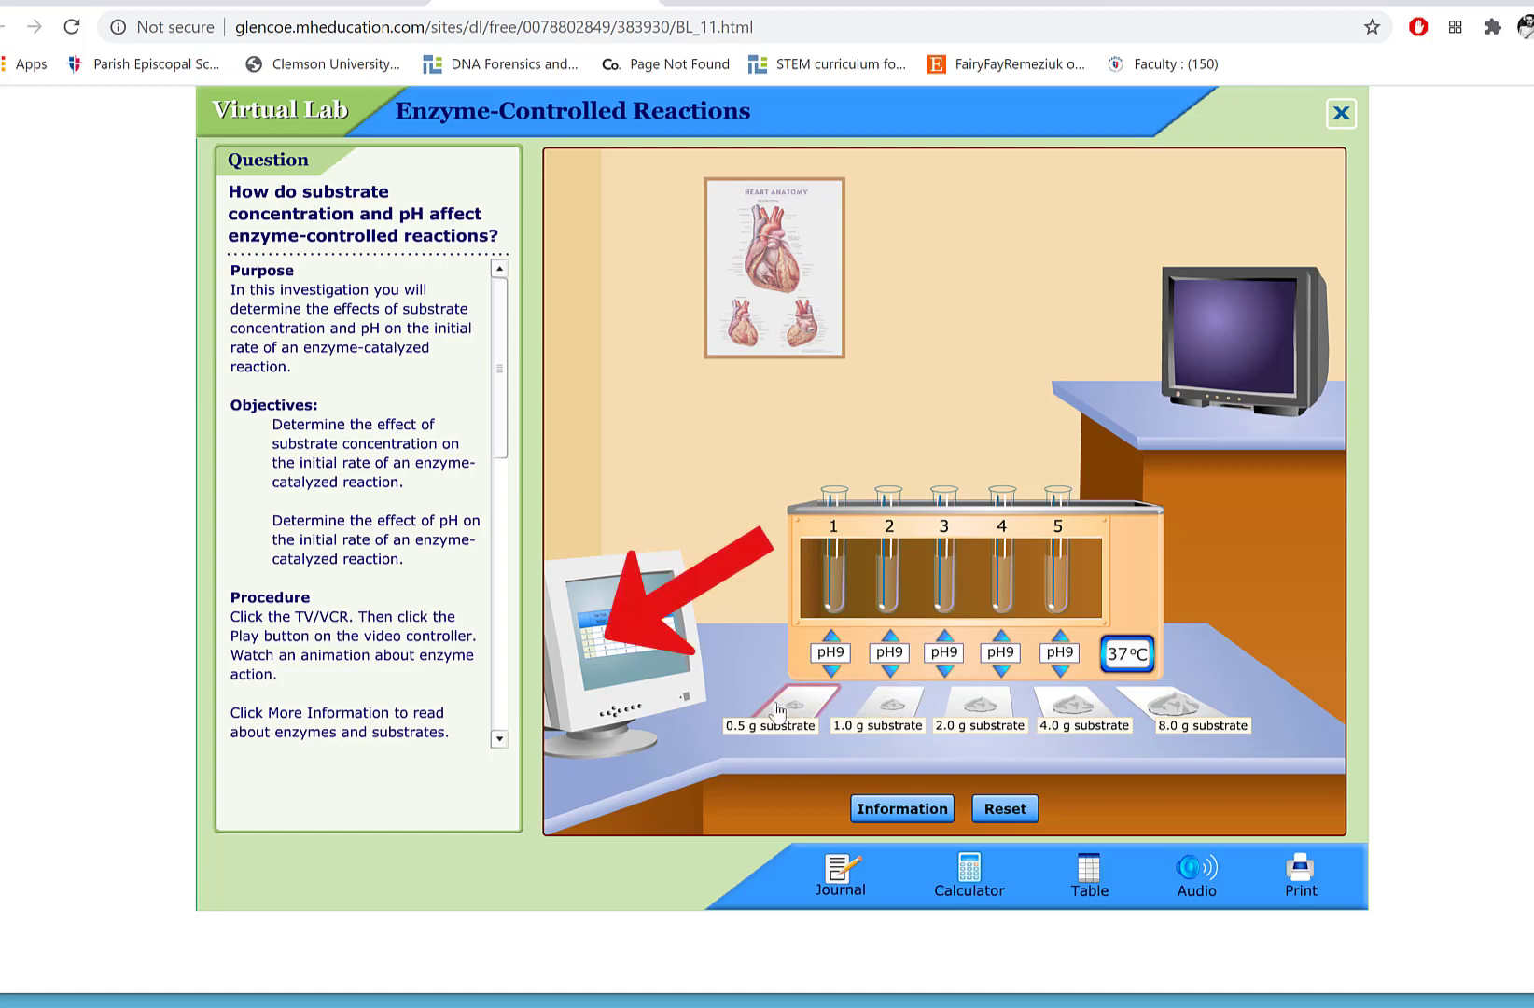
click(625, 644)
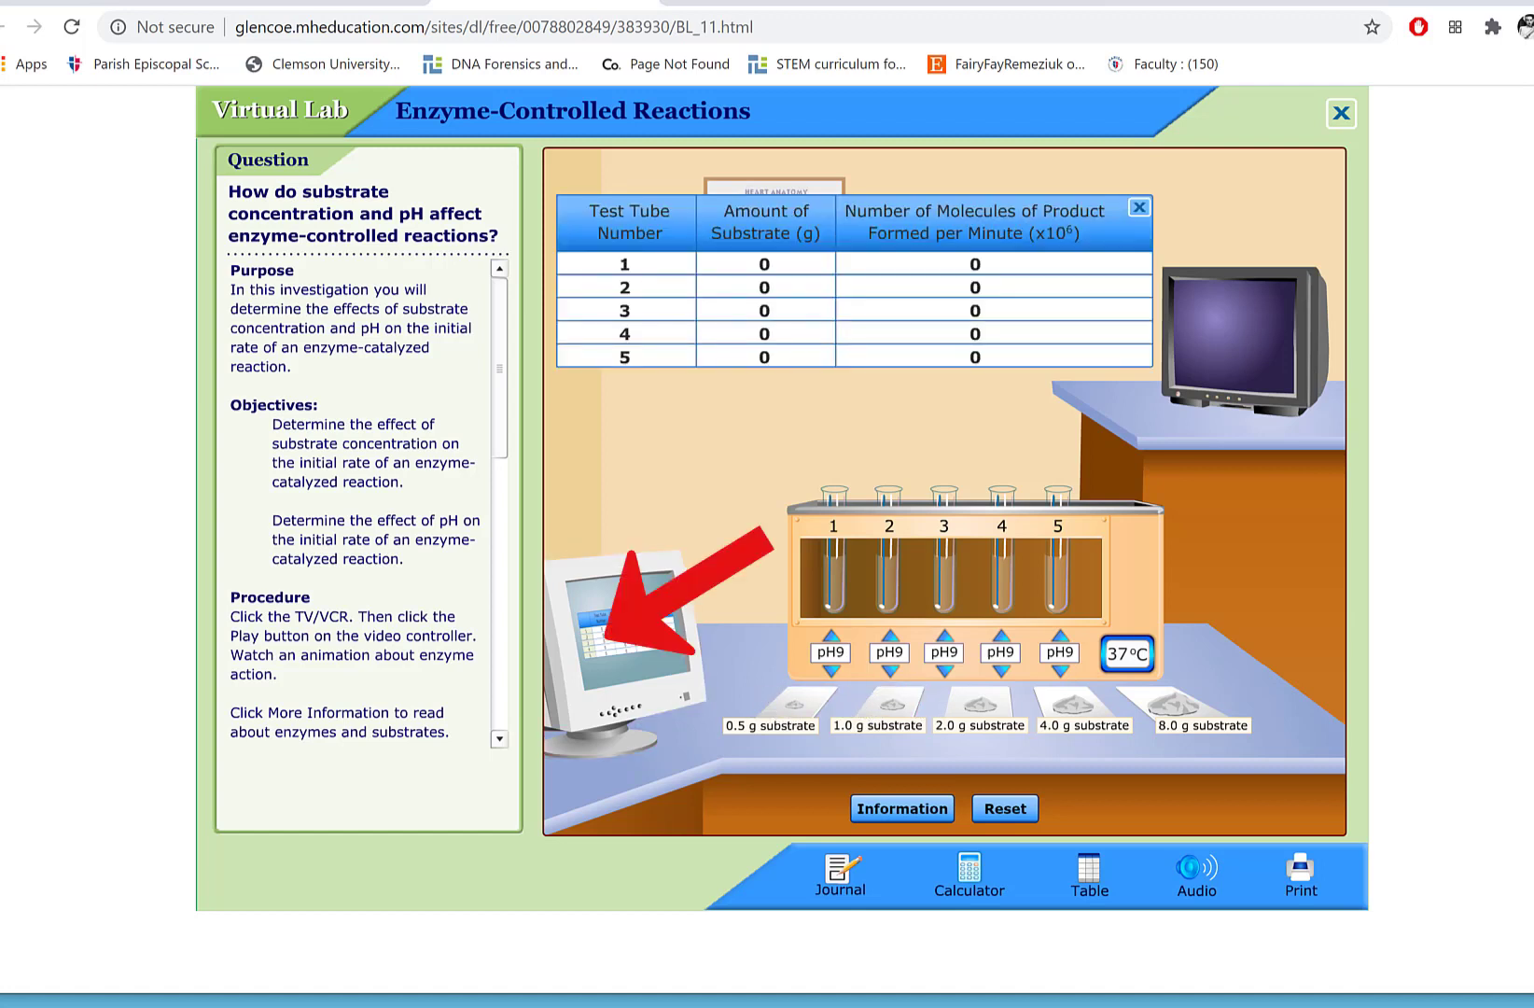
- Add the 0.5, 1.0, 2.0, 4.0 and 8.0 g substrates to tubes 1–5 at pH 9
drag(782, 714, 826, 579)
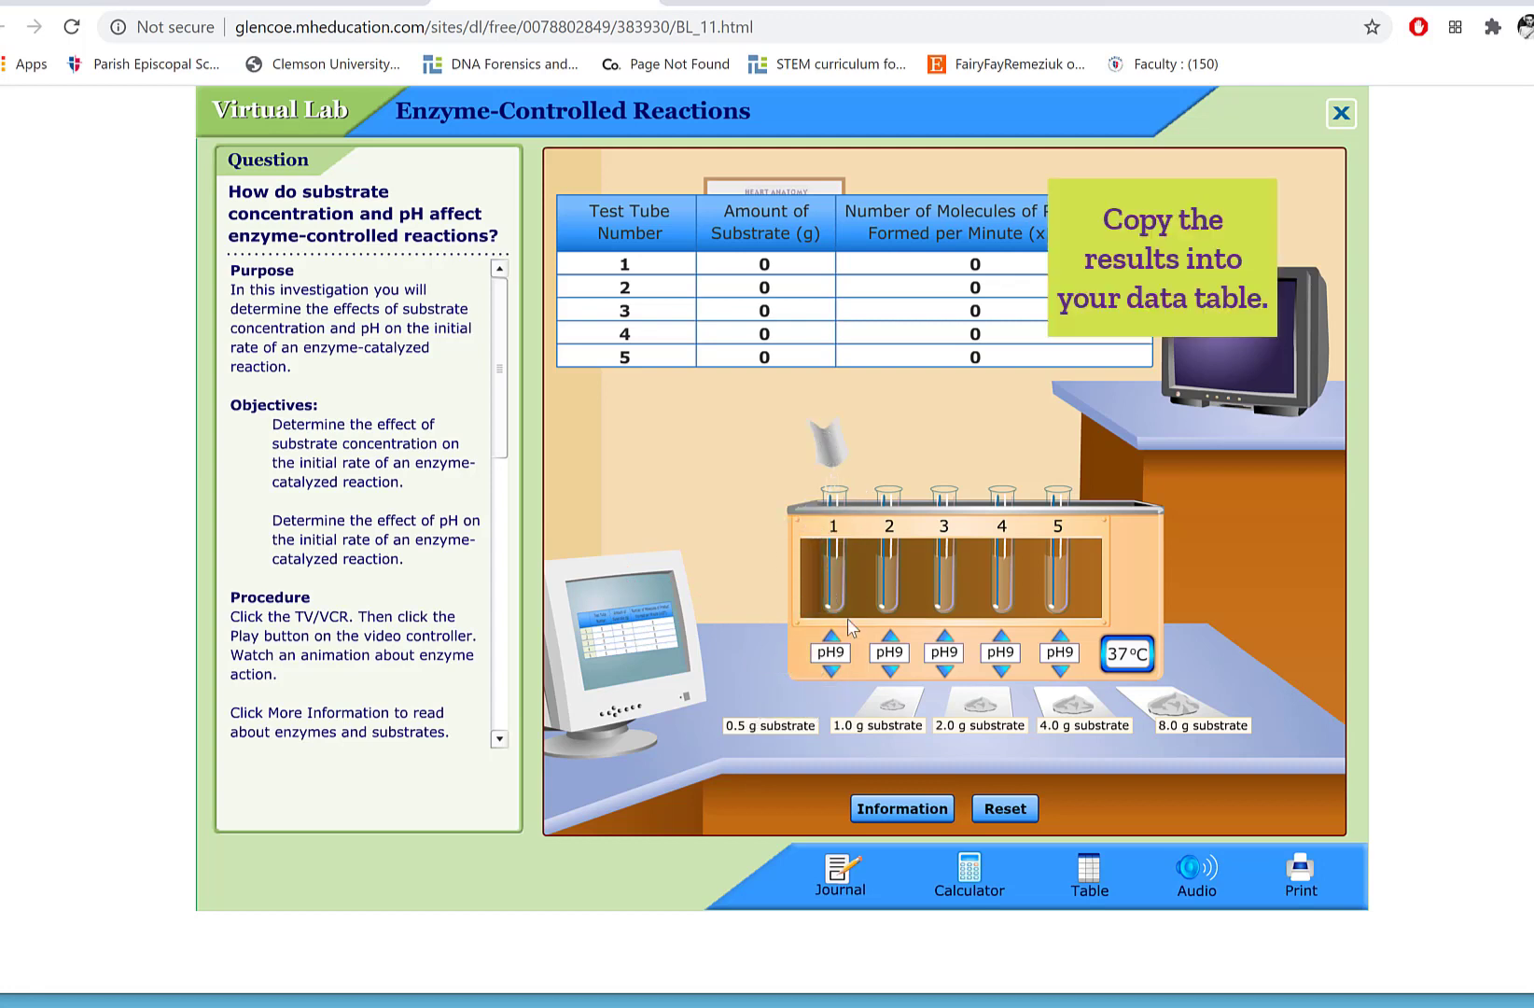
drag(872, 723, 886, 532)
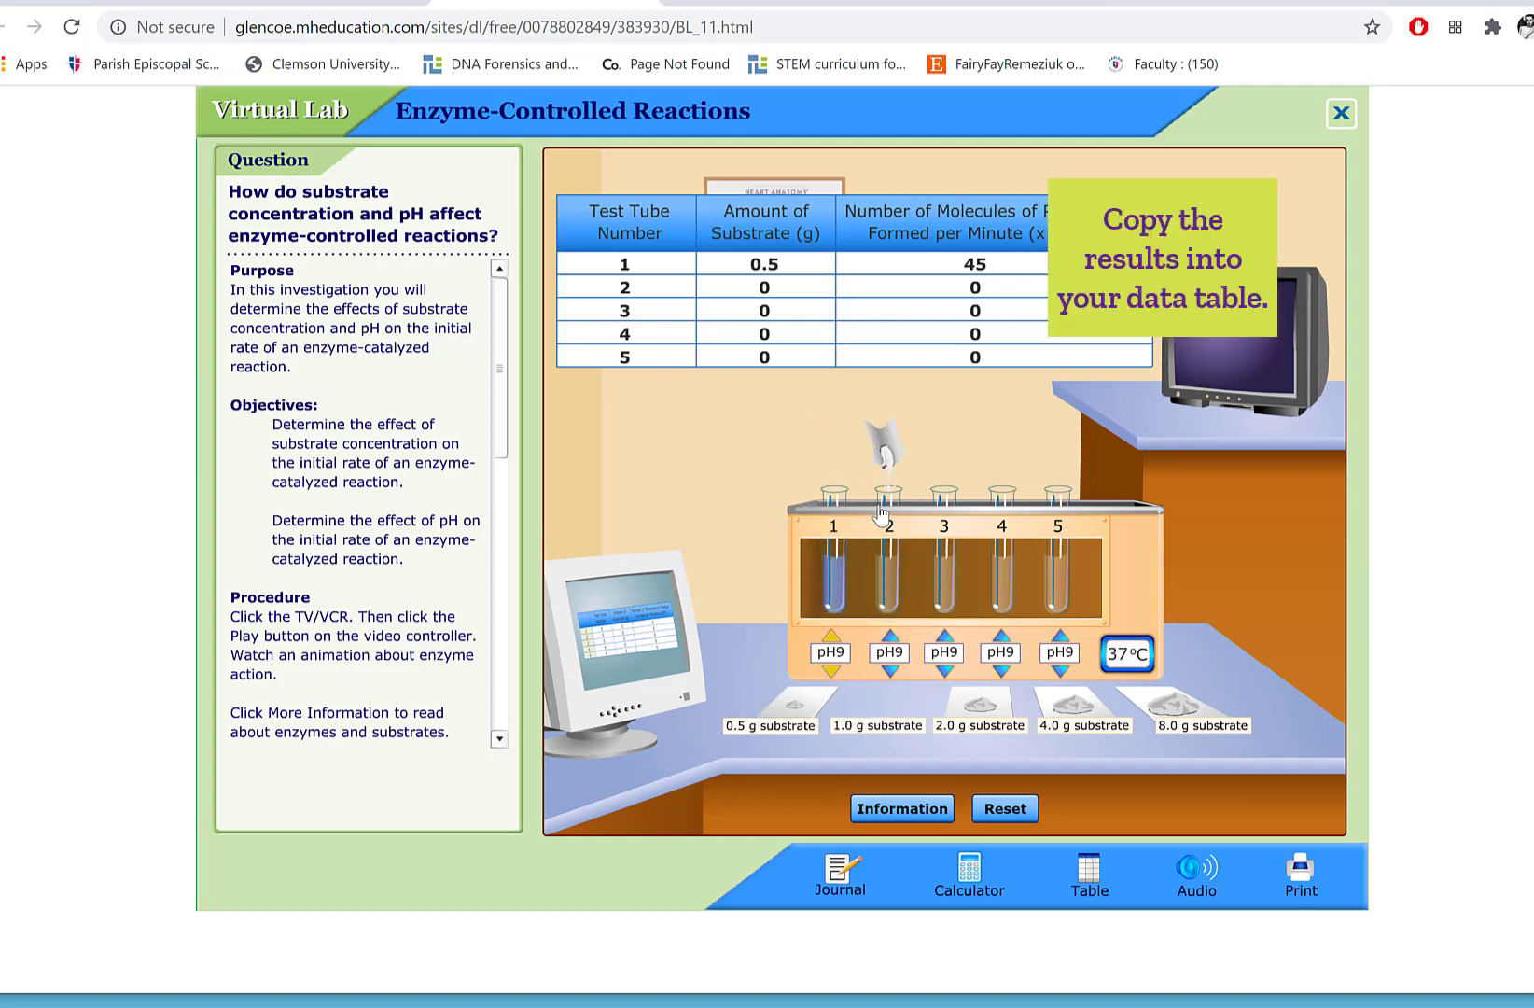
drag(982, 724, 944, 508)
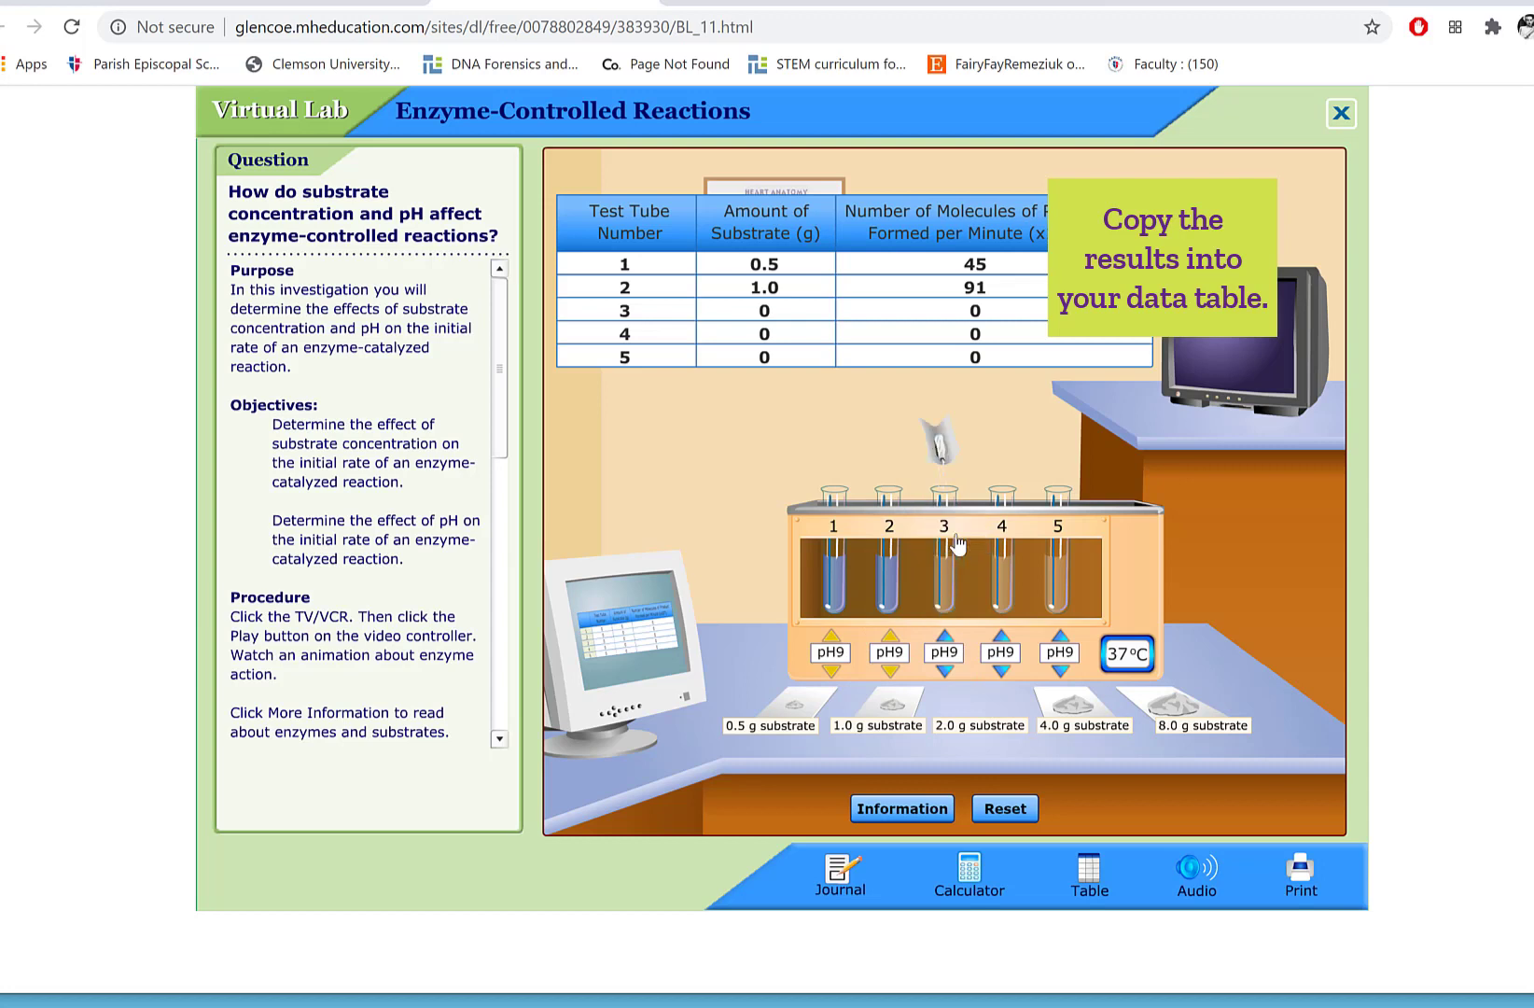
drag(1096, 700, 1013, 588)
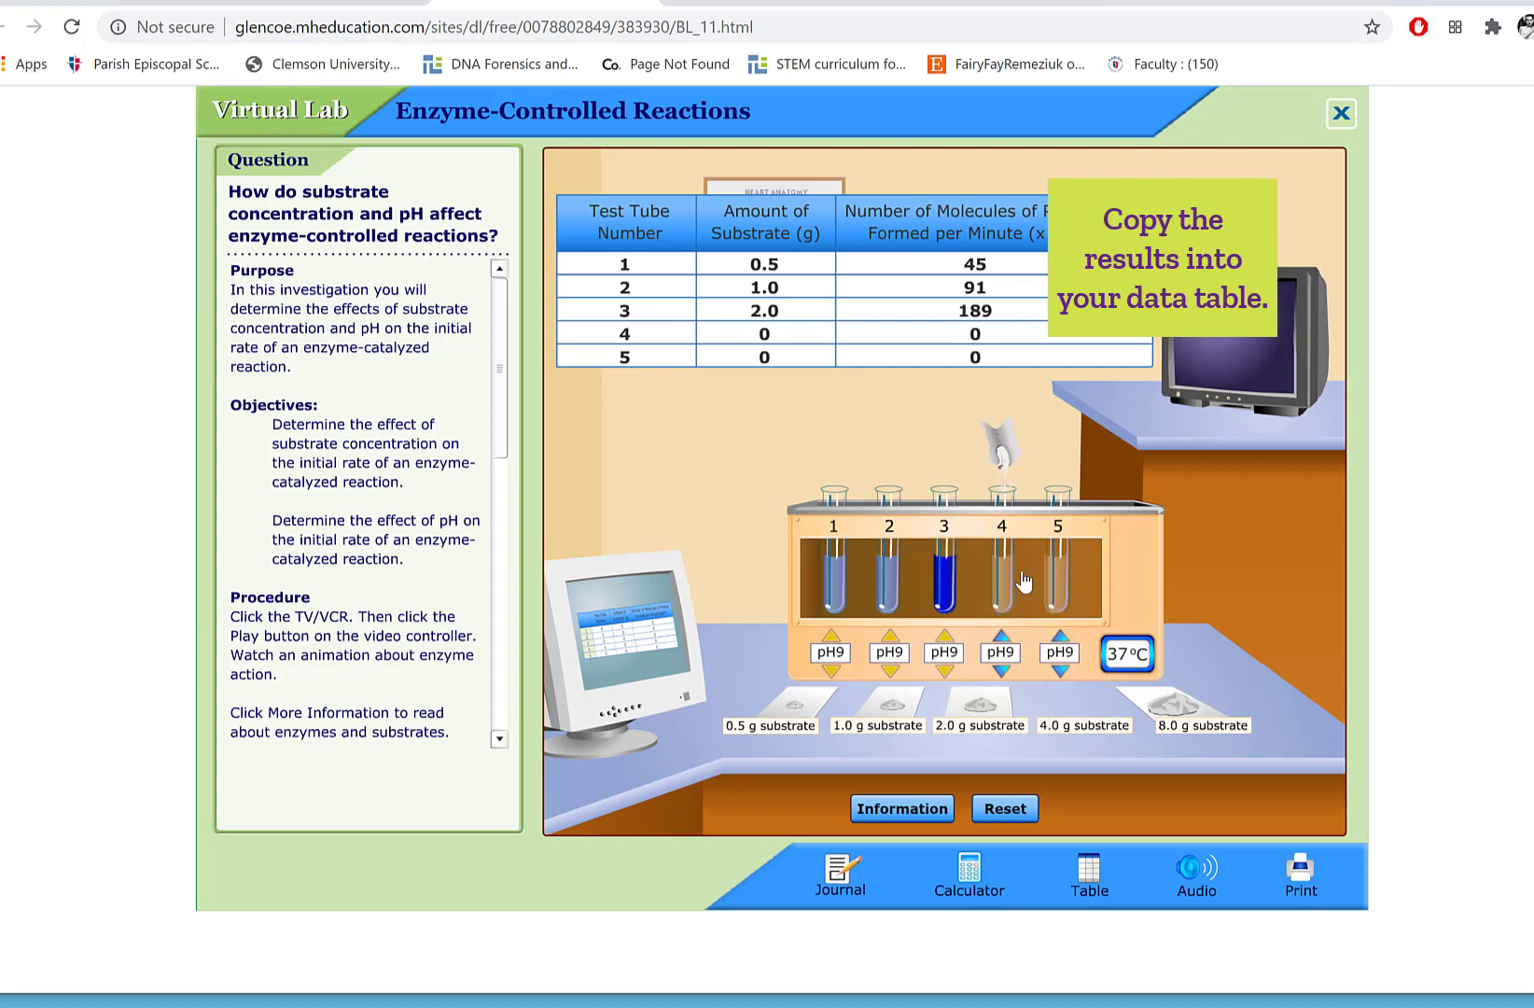
drag(1186, 701, 1099, 599)
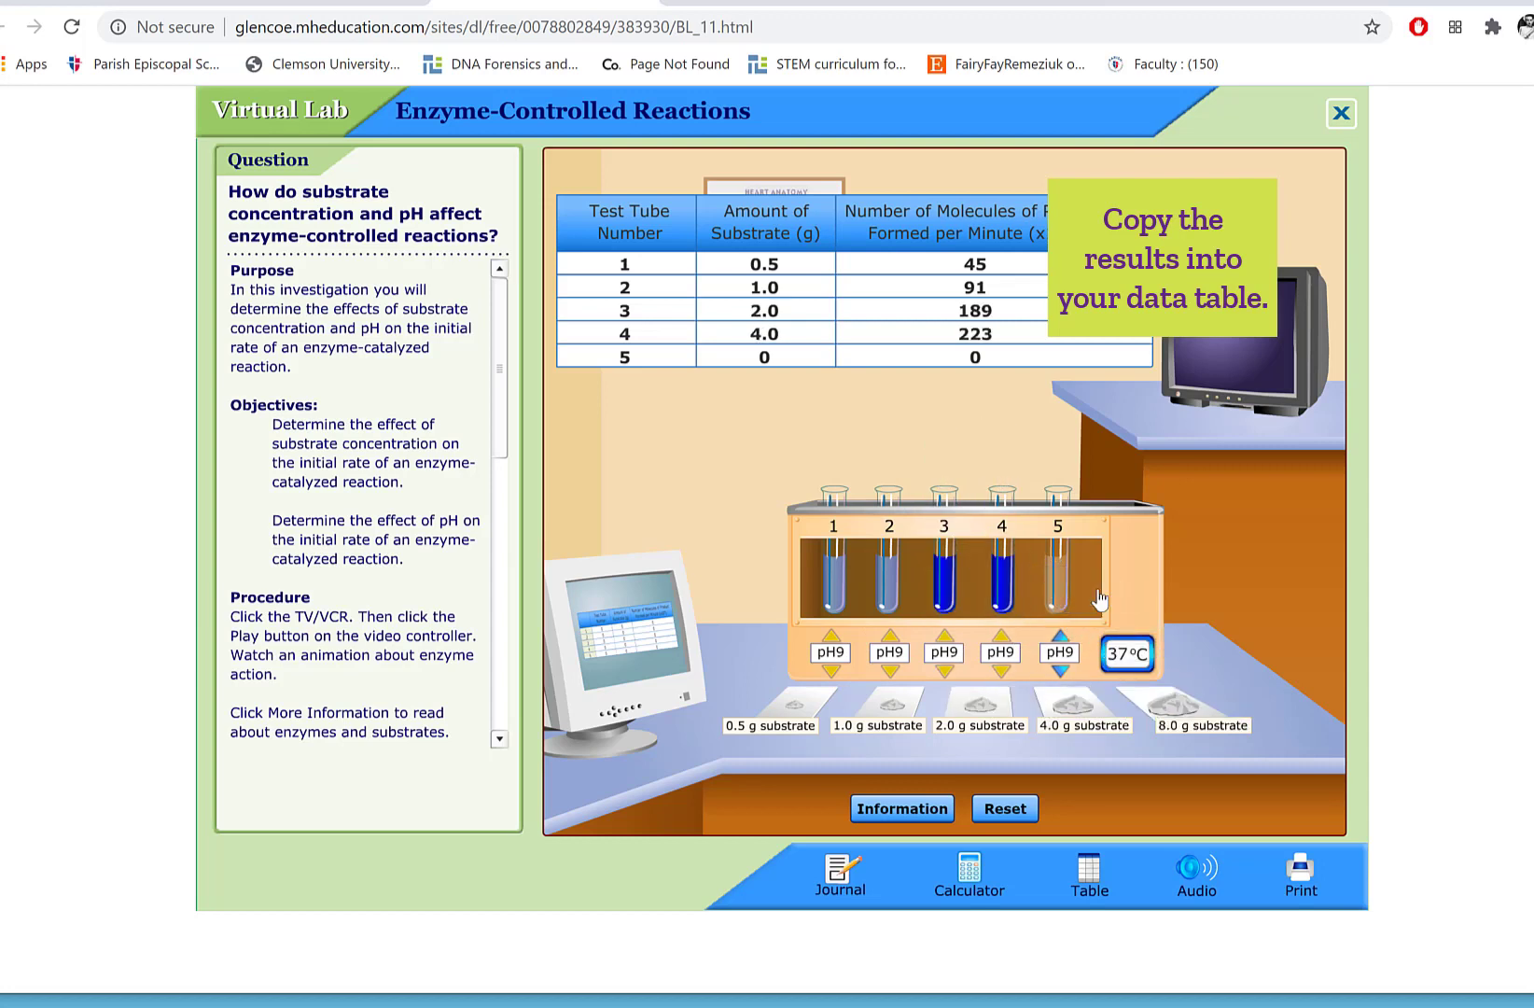
drag(1173, 687, 1090, 555)
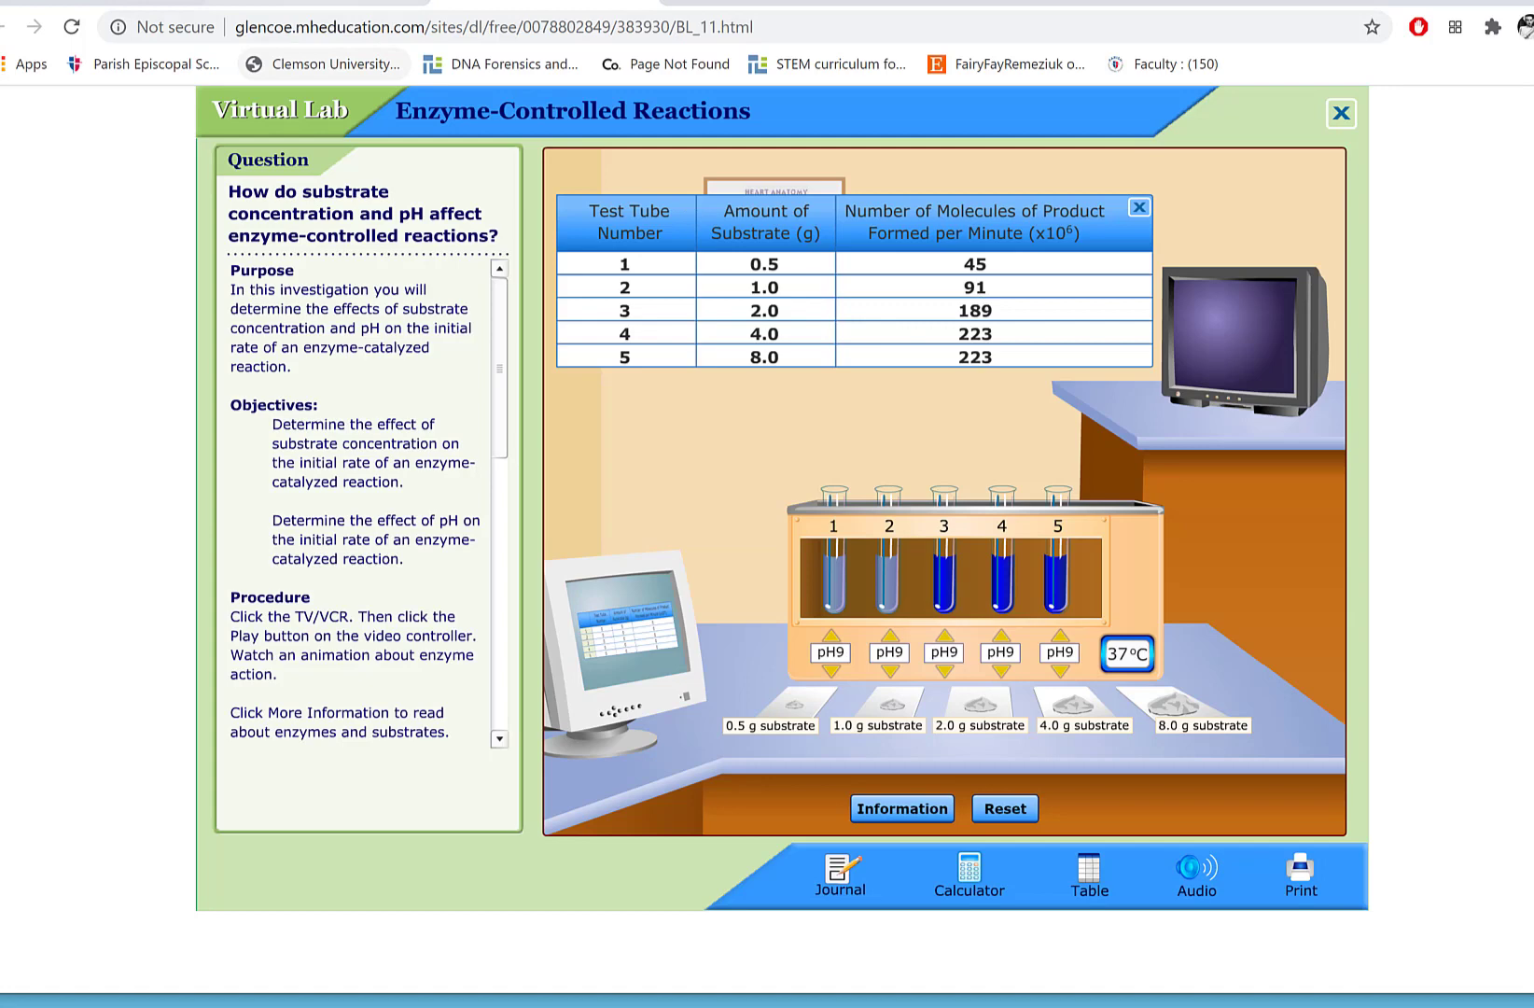
- Return to the Schoology assignment and scroll past Question 5 to Question 6's 17-point graph rubric
click(338, 3)
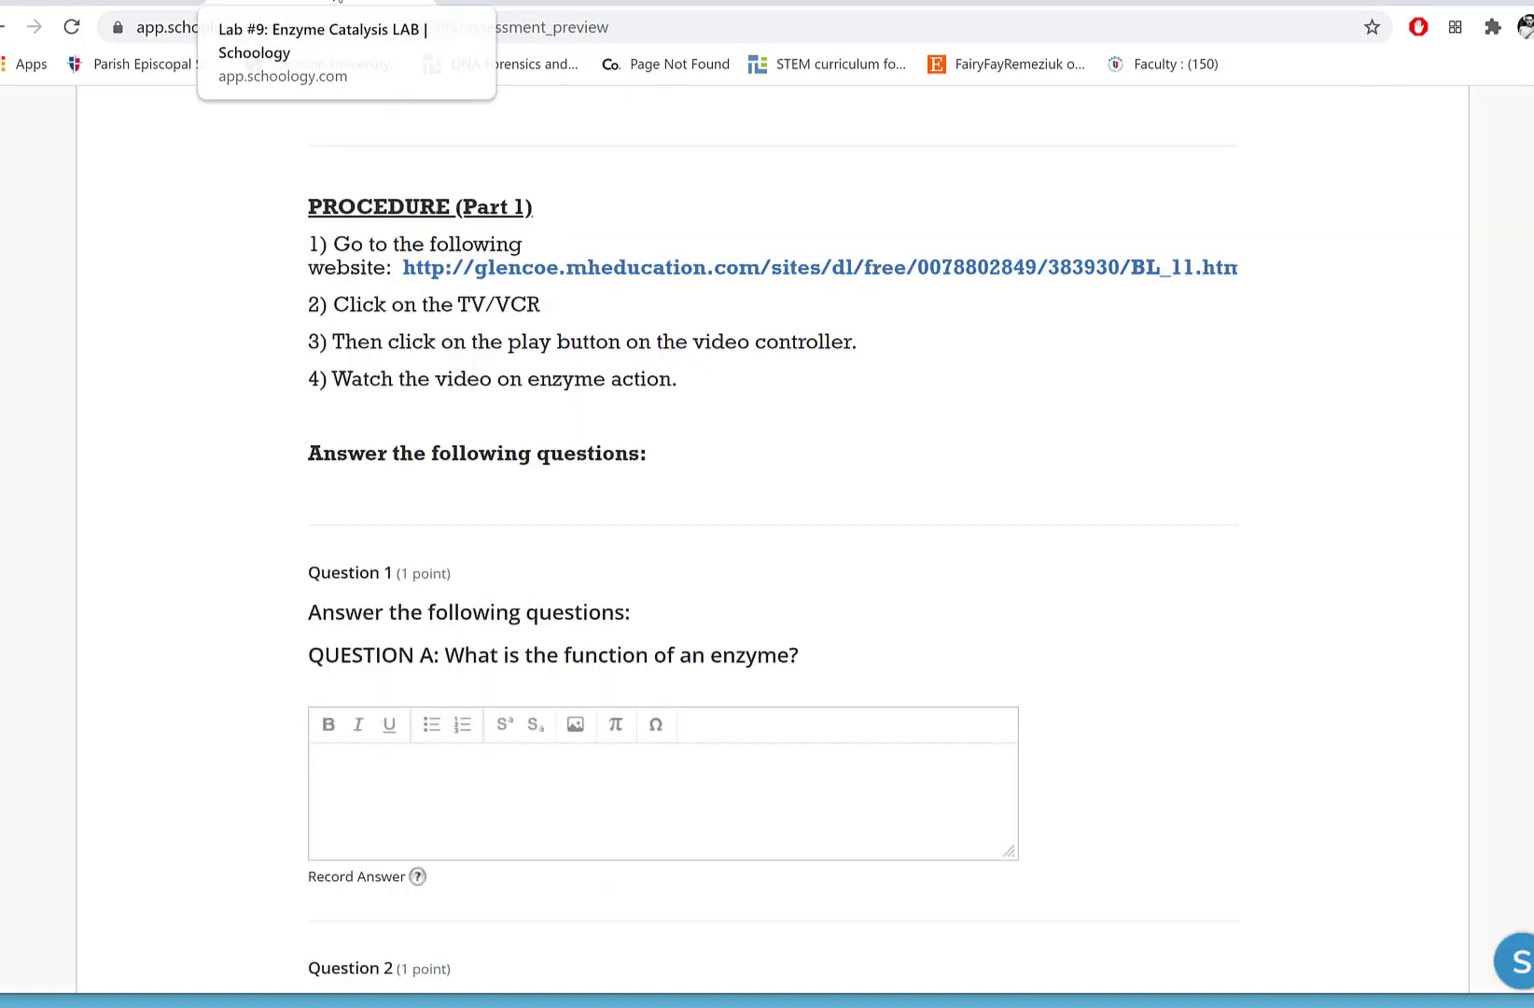
scroll(845, 514, down, 20)
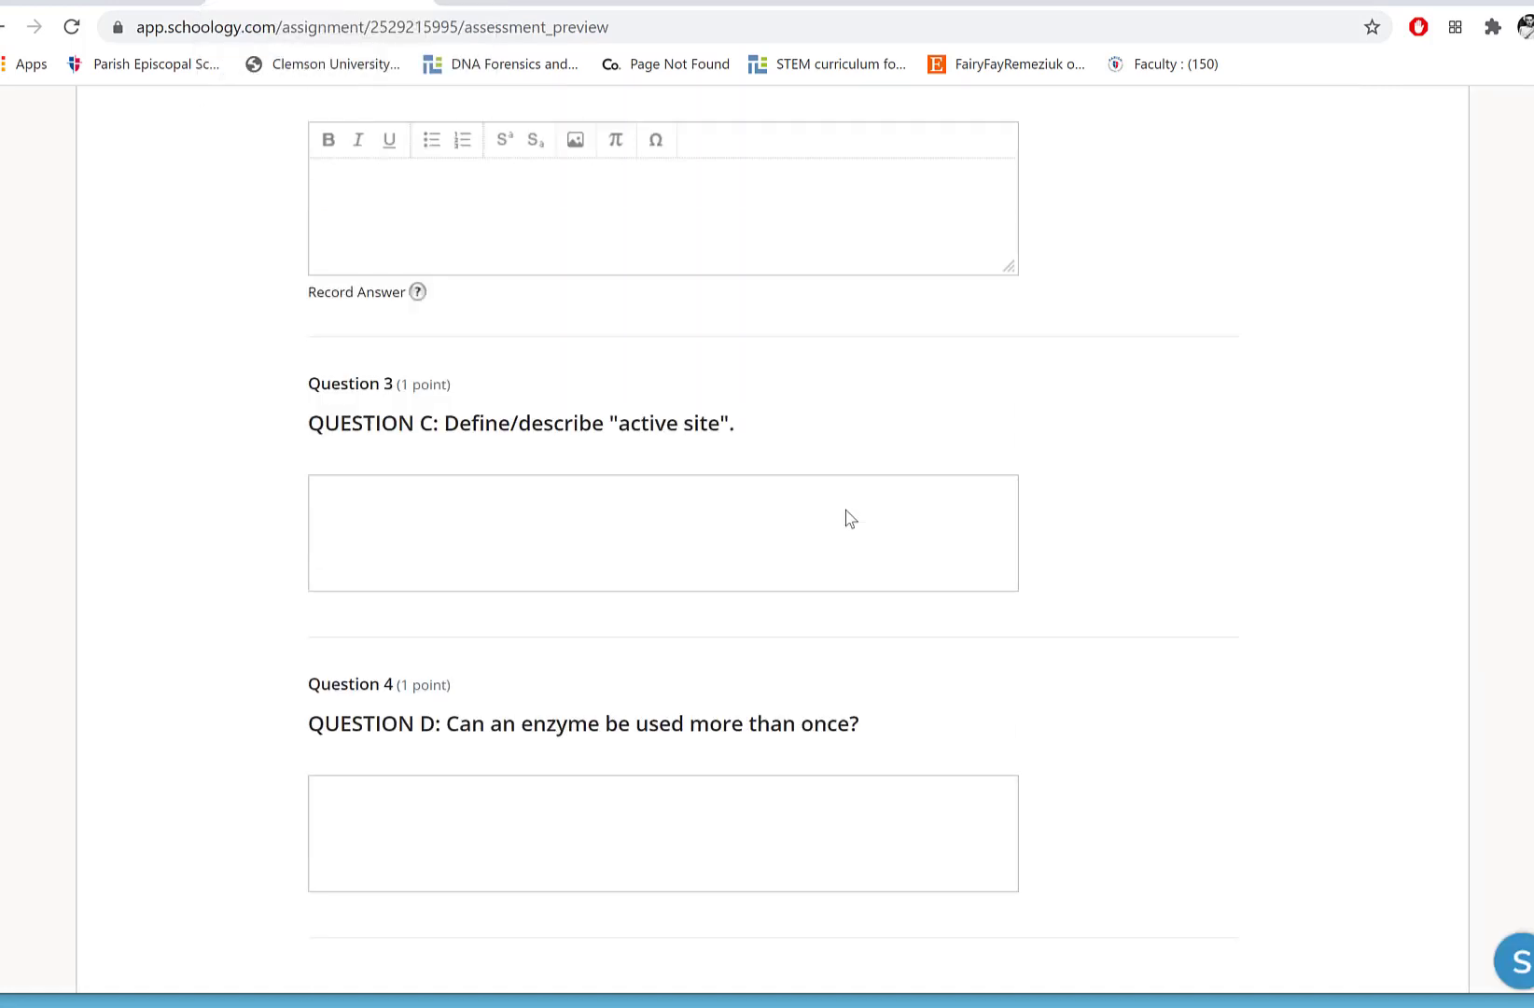
scroll(848, 516, down, 2)
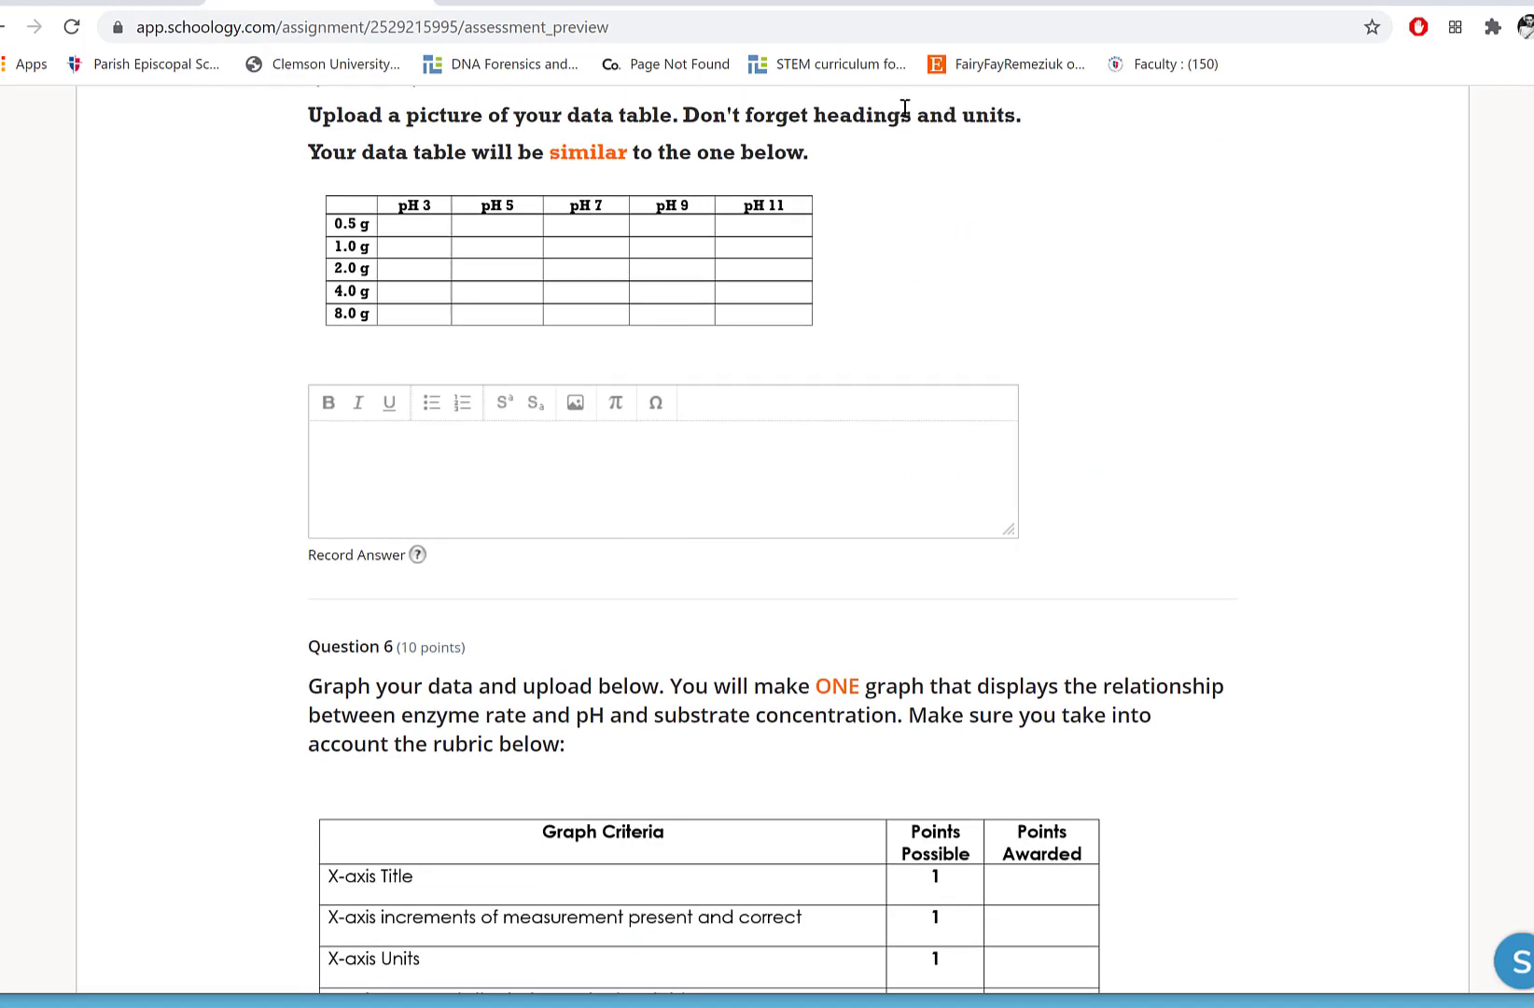
scroll(772, 506, down, 7)
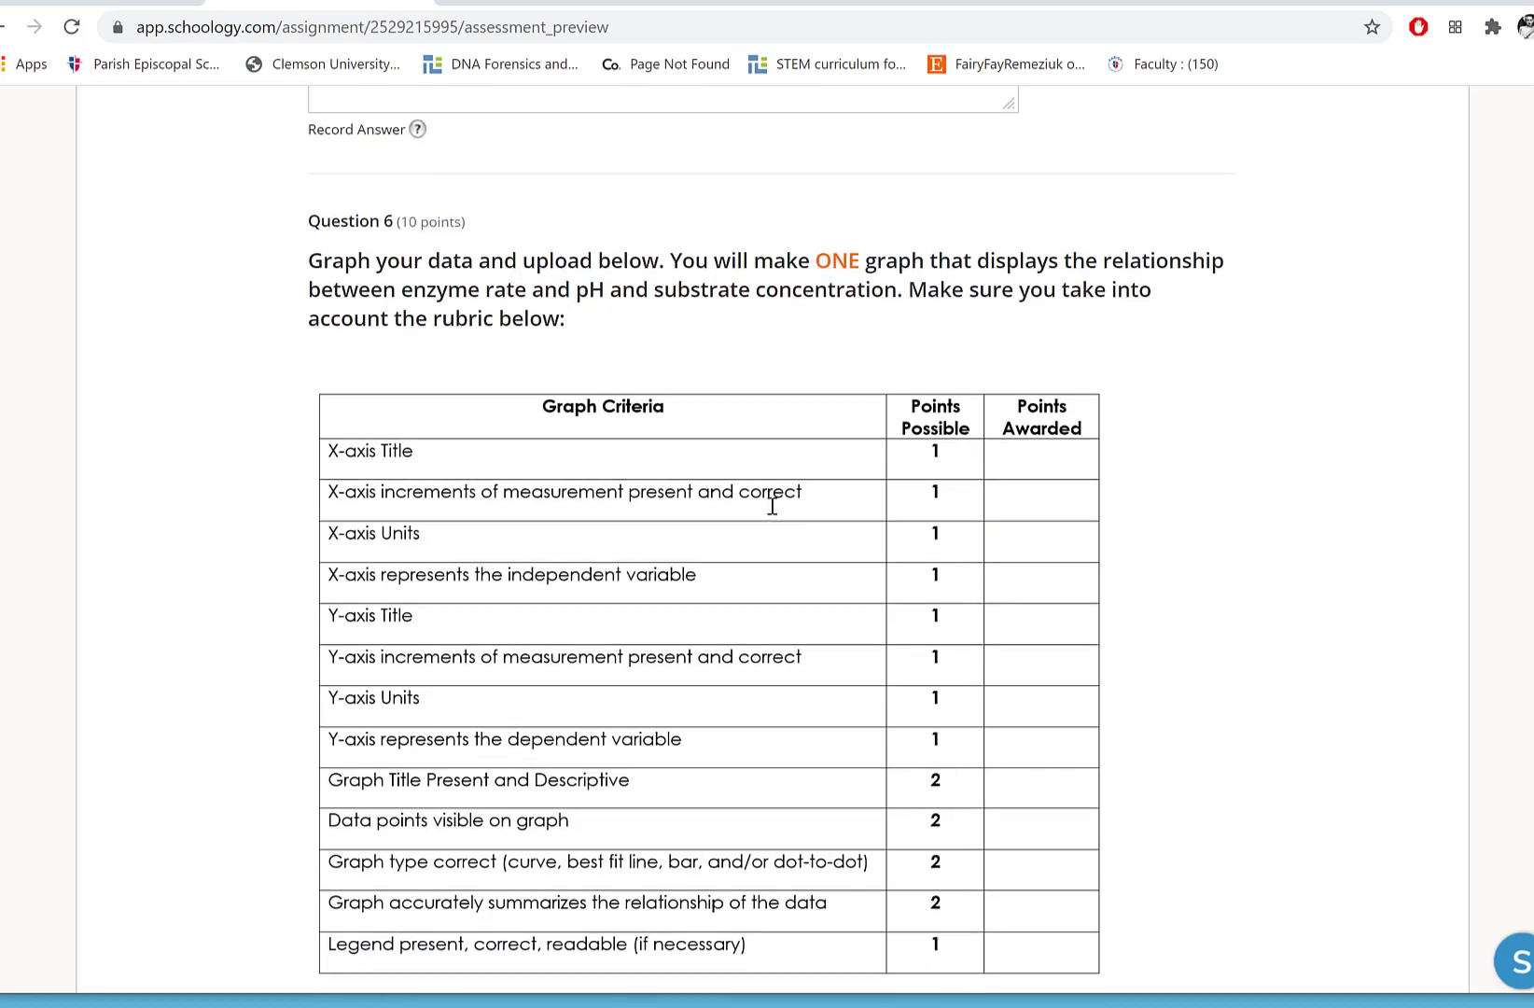
scroll(876, 730, down, 5)
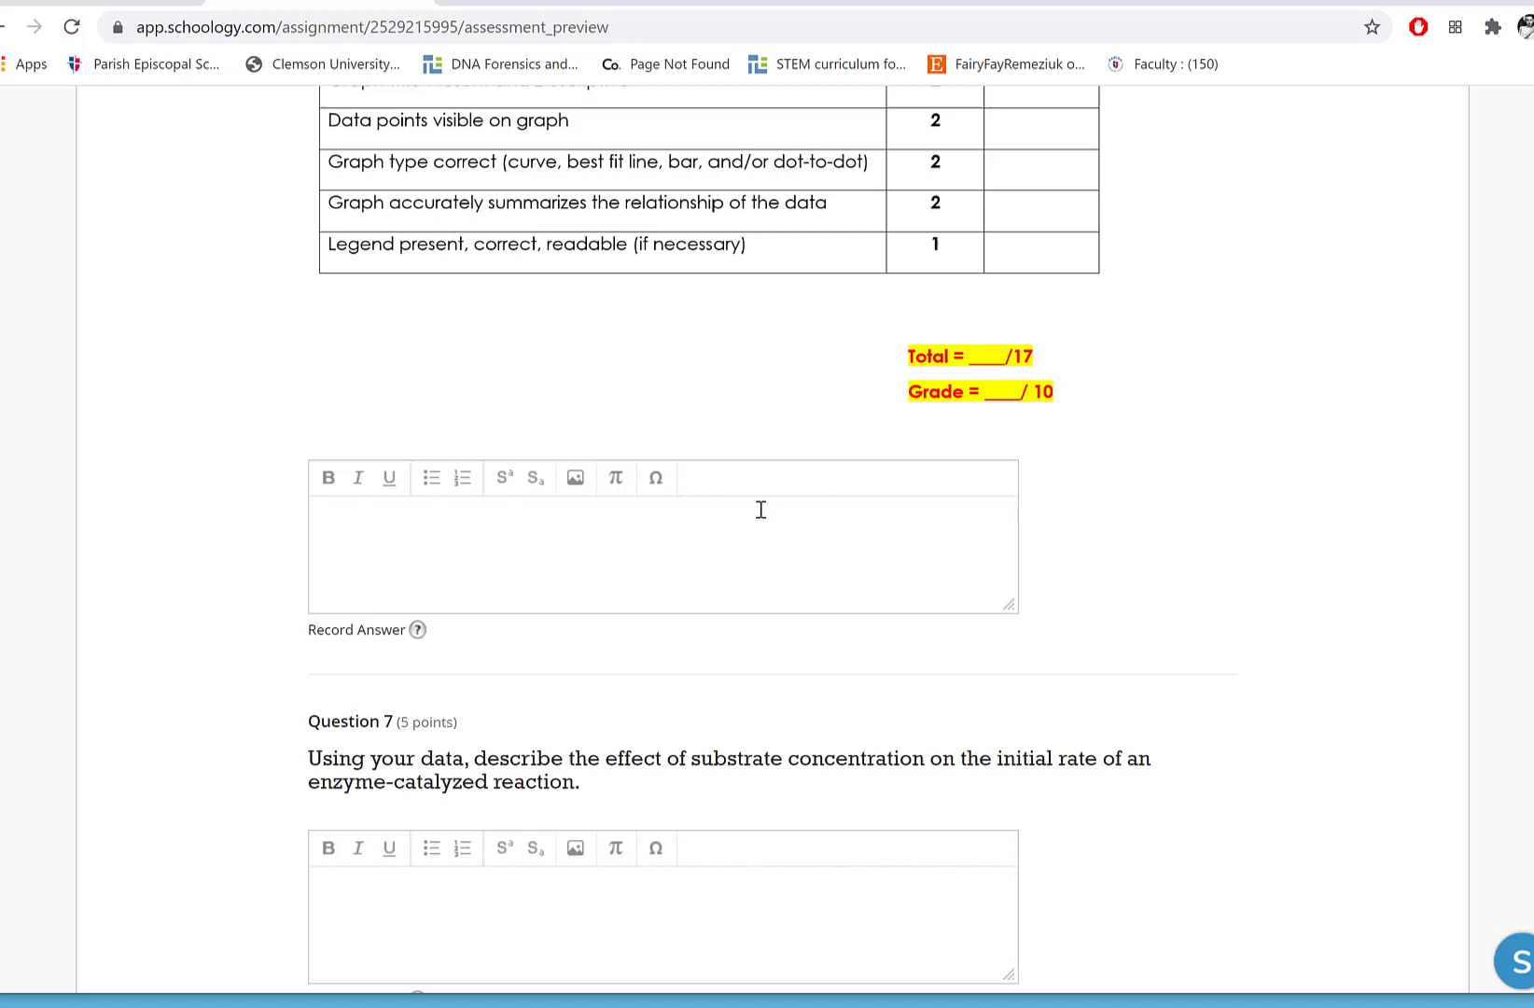
scroll(752, 261, up, 6)
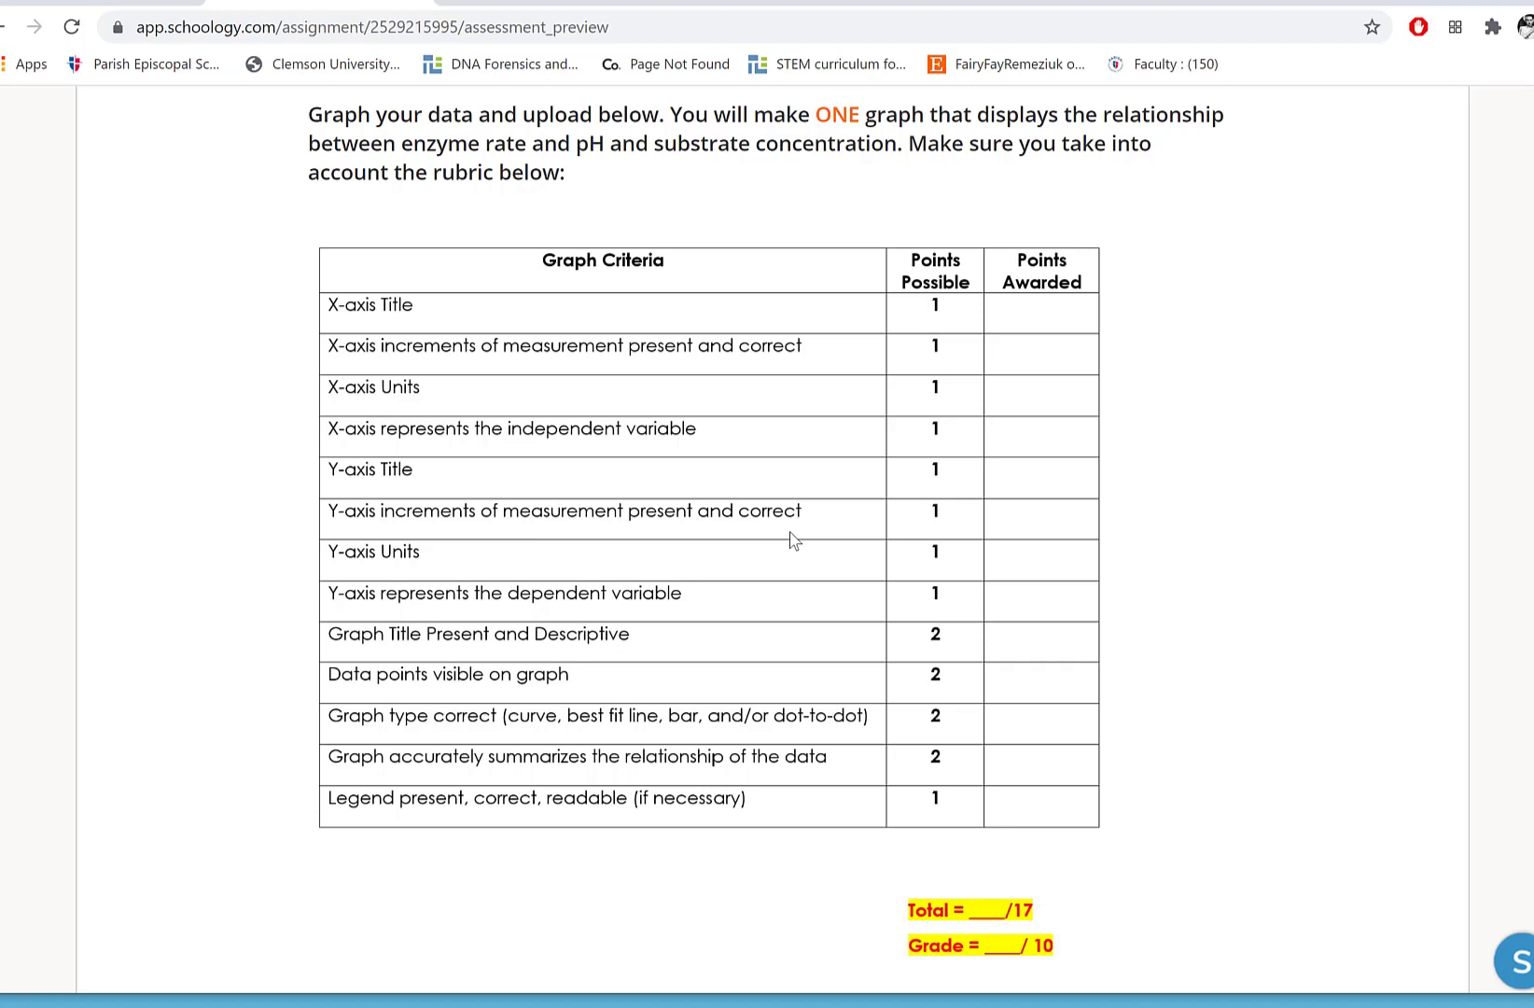
scroll(790, 539, down, 3)
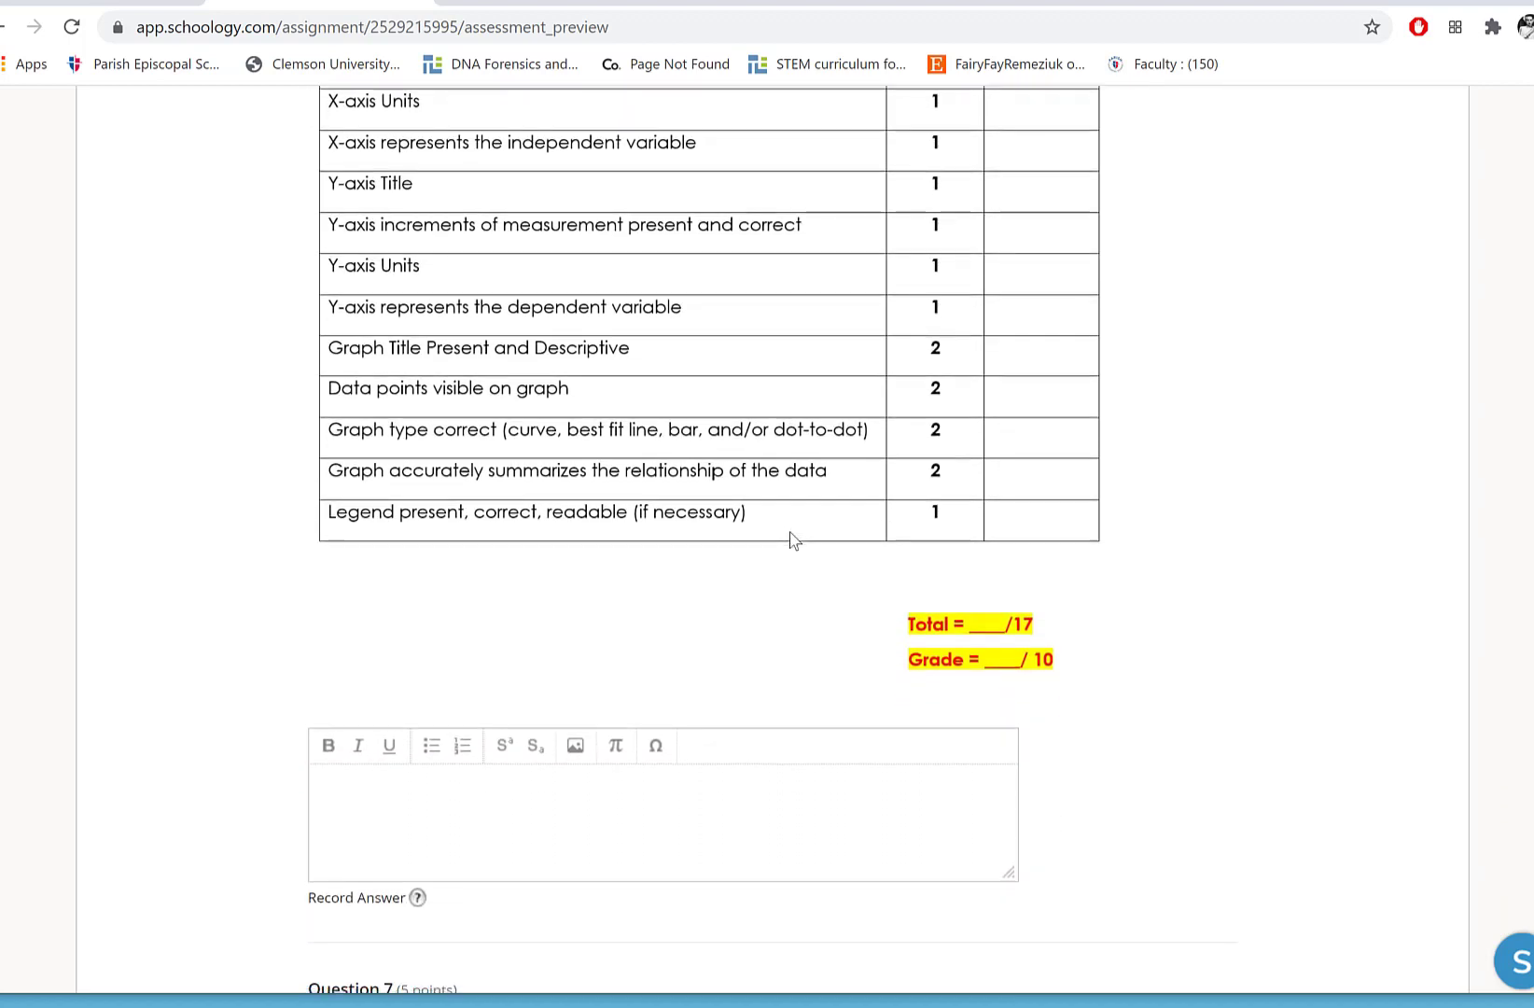
scroll(790, 539, down, 3)
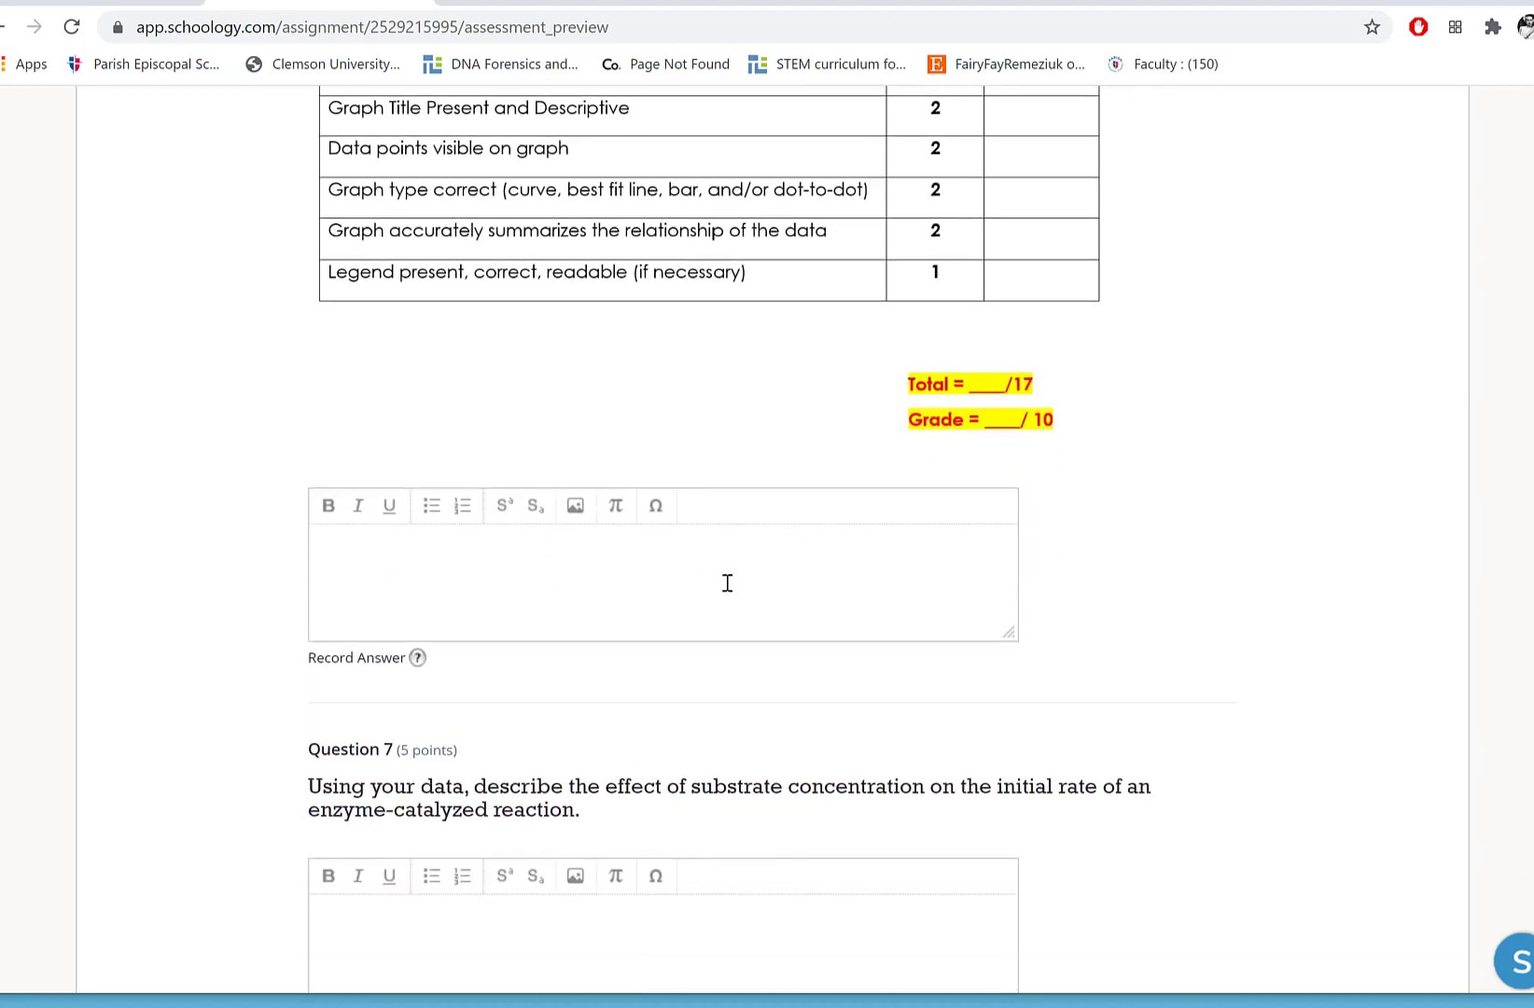
scroll(727, 582, down, 4)
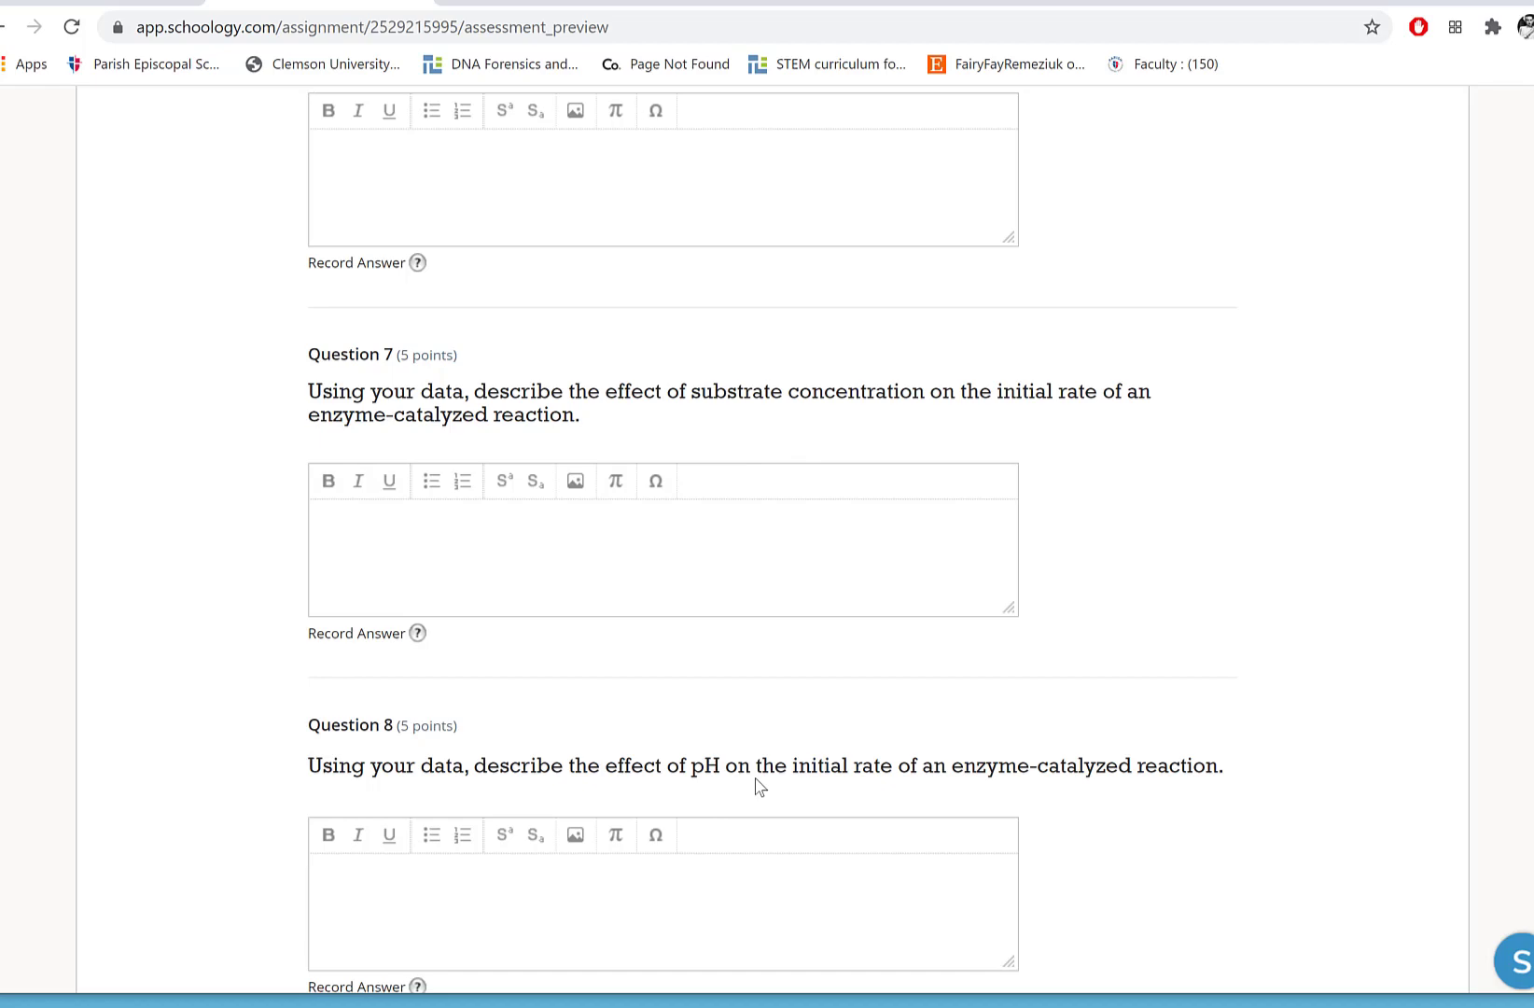
scroll(759, 787, down, 3)
scroll(758, 787, up, 15)
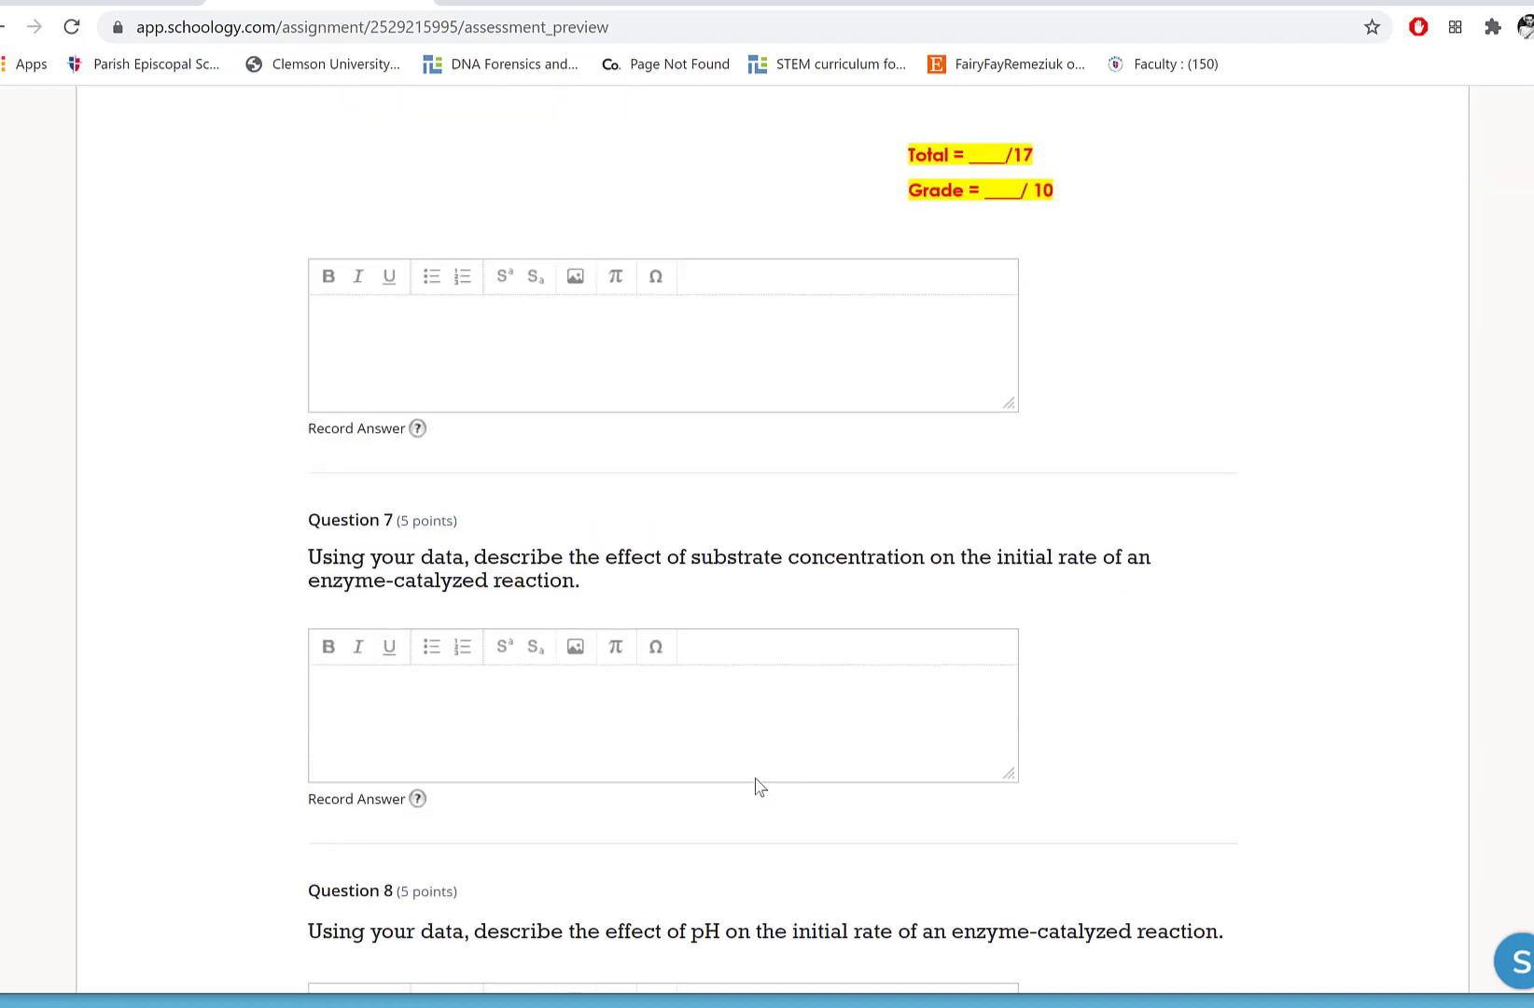
scroll(759, 787, up, 2)
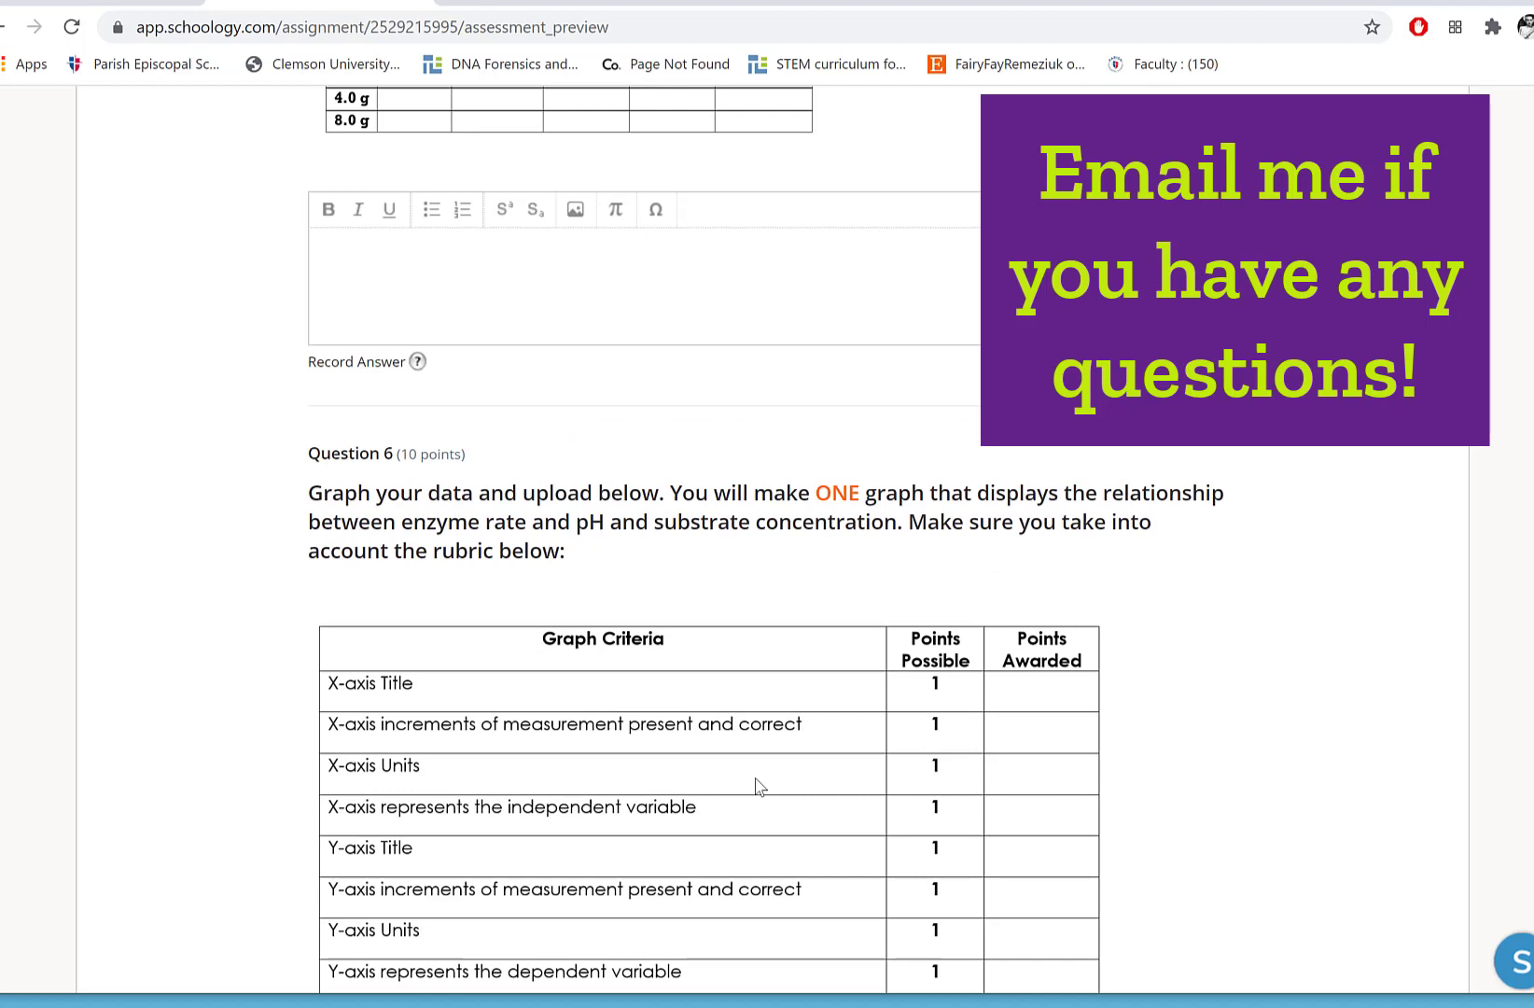